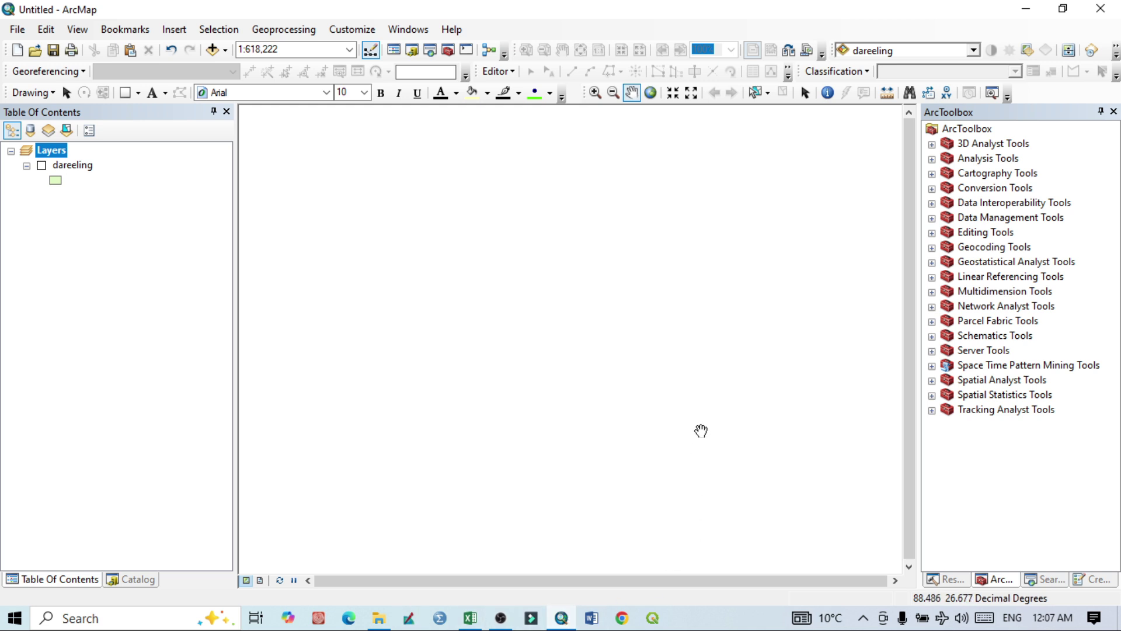
Step: Check the tea_garden spreadsheet, then start File > Add Data > Add XY Data and browse for the table
{"action": "left_click", "coordinate": [478, 623]}
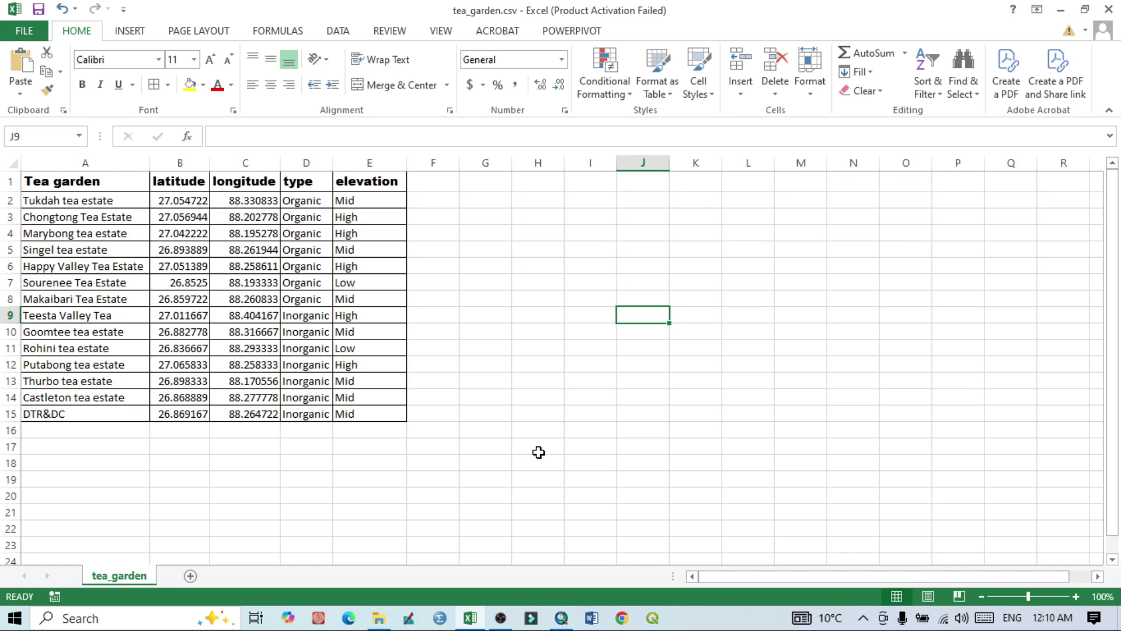
{"action": "left_click", "coordinate": [561, 618]}
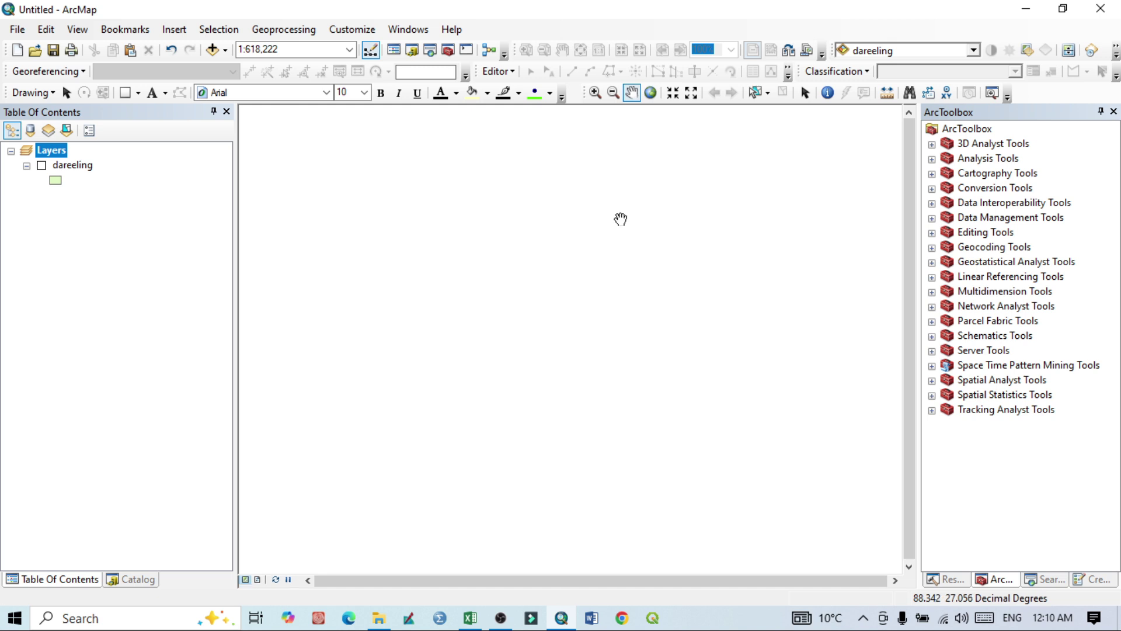
{"action": "left_click", "coordinate": [9, 32]}
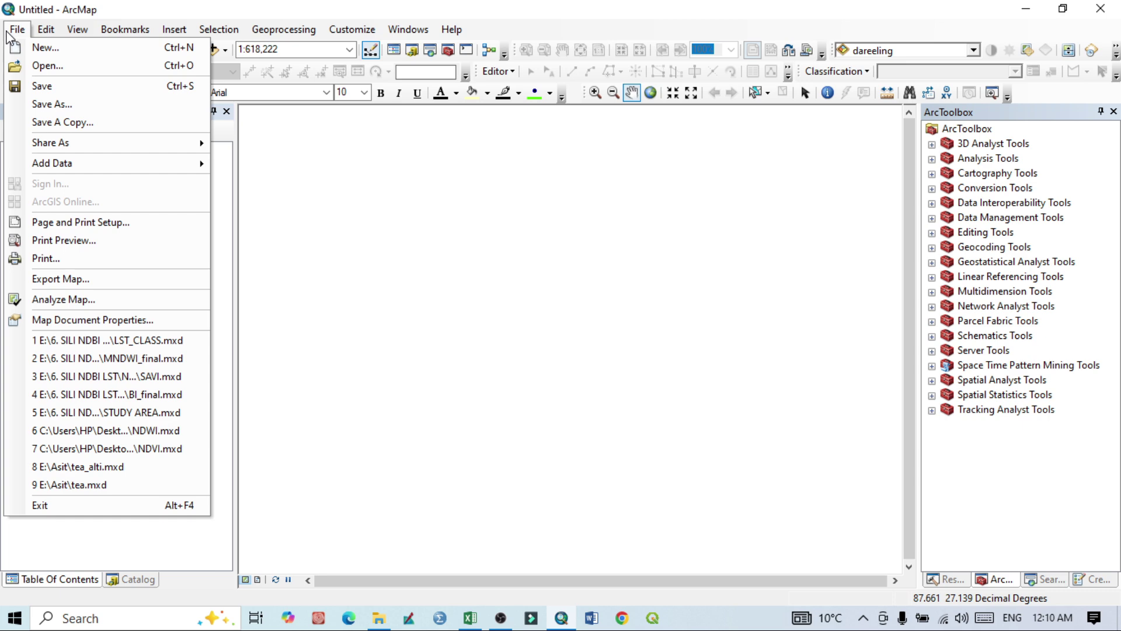
{"action": "mouse_move", "coordinate": [150, 165]}
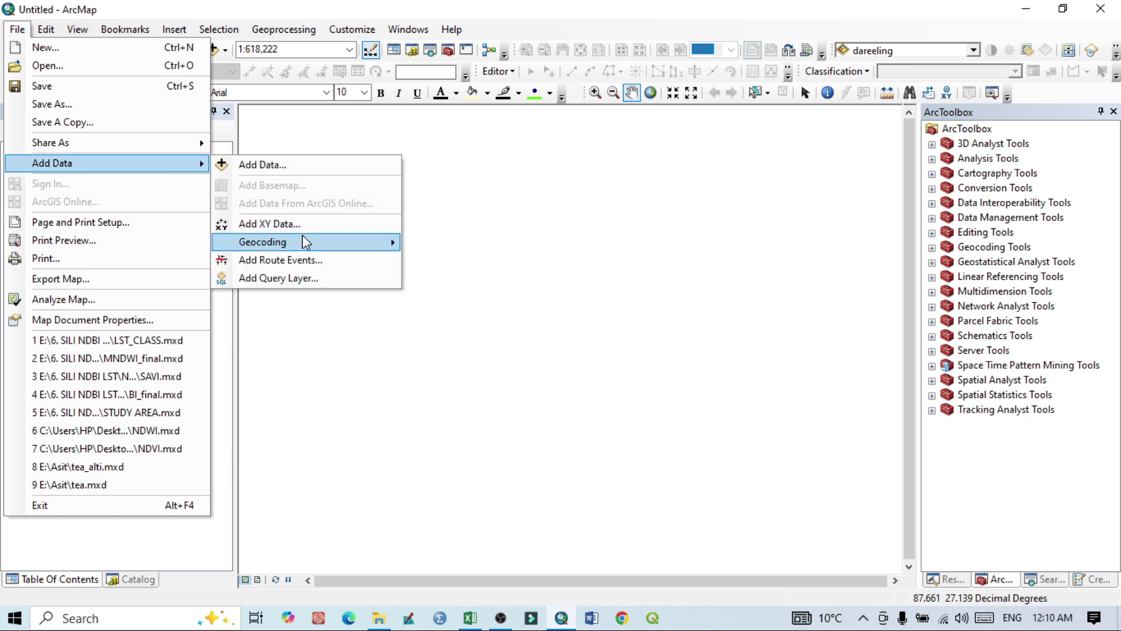
{"action": "left_click", "coordinate": [265, 225]}
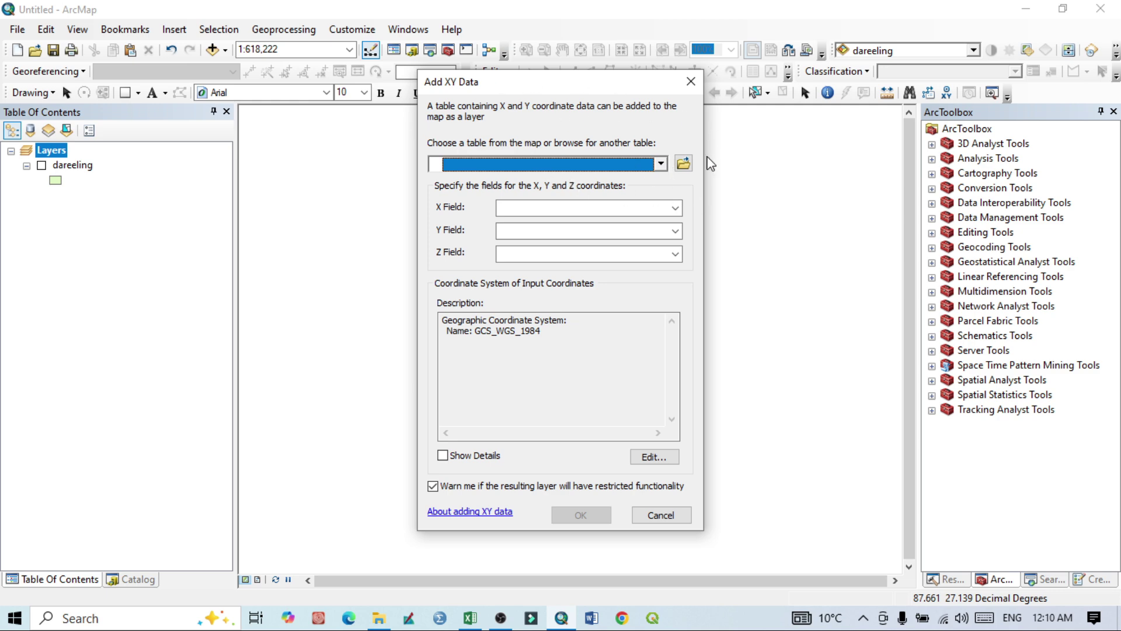
{"action": "left_click", "coordinate": [683, 164]}
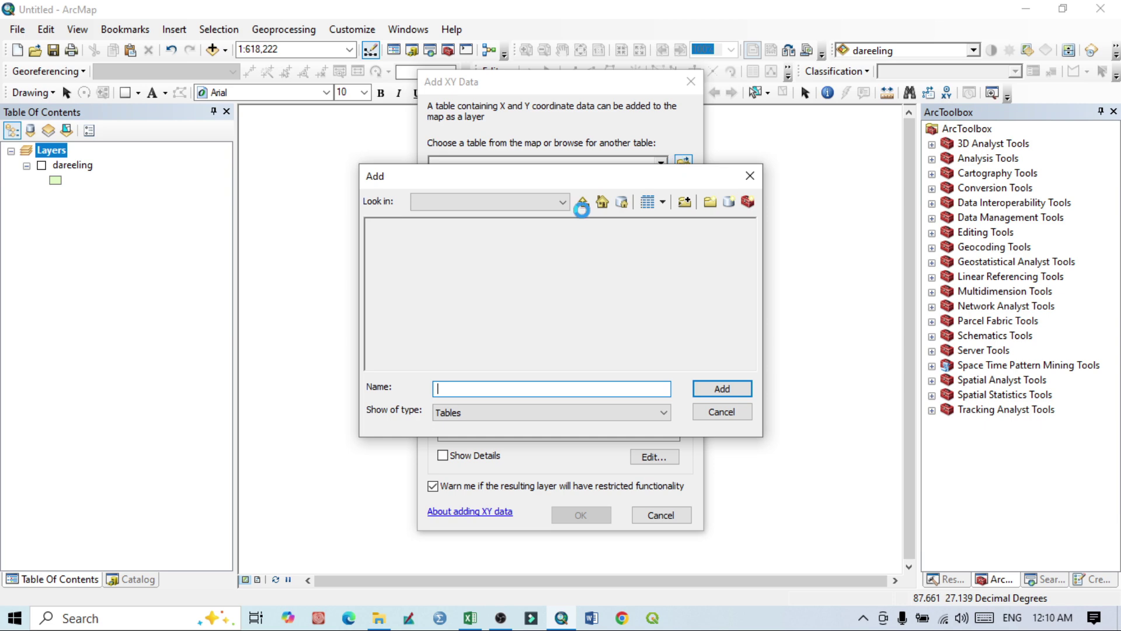
Step: Load tea_garden.csv from the E:\Asit folder as the XY table
{"action": "left_click", "coordinate": [589, 210]}
{"action": "left_click", "coordinate": [589, 210]}
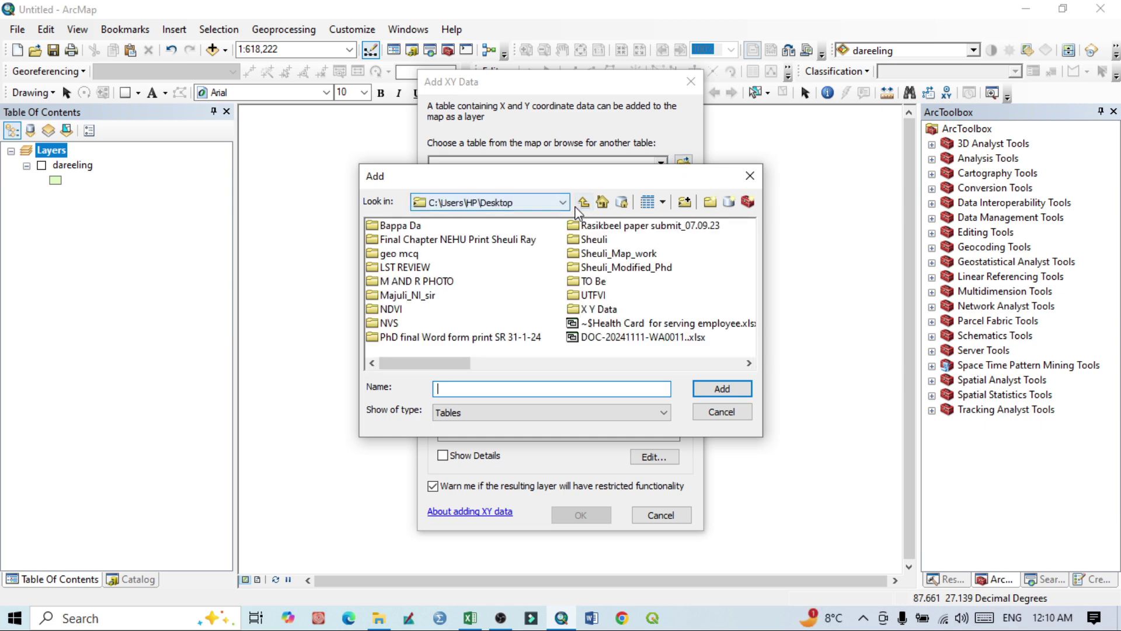
{"action": "left_click", "coordinate": [561, 205]}
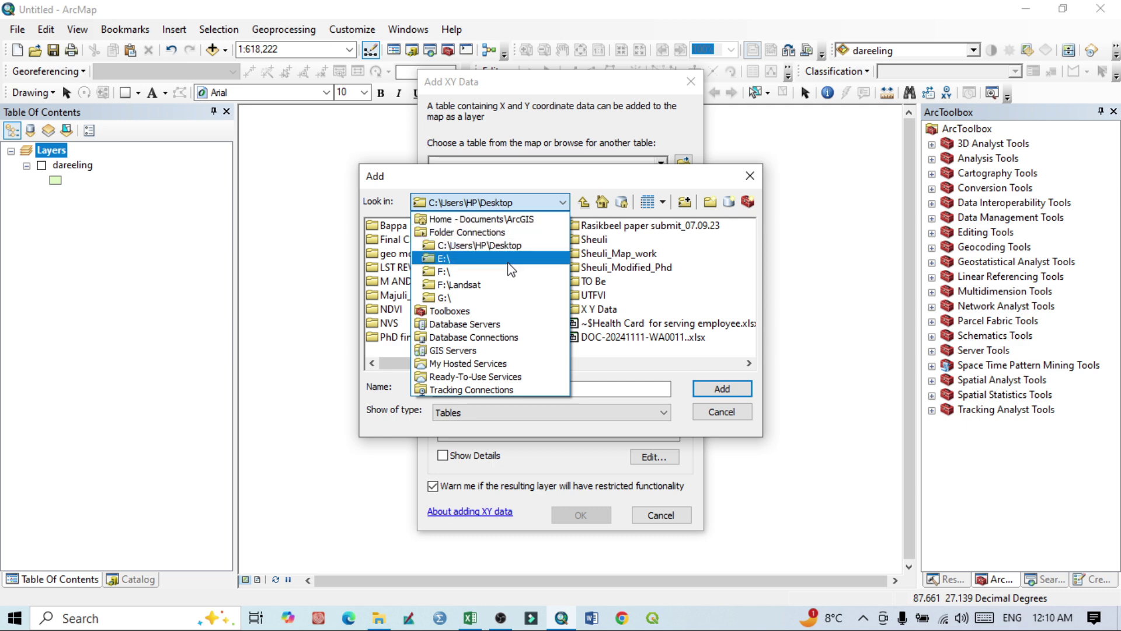
{"action": "left_click", "coordinate": [460, 268]}
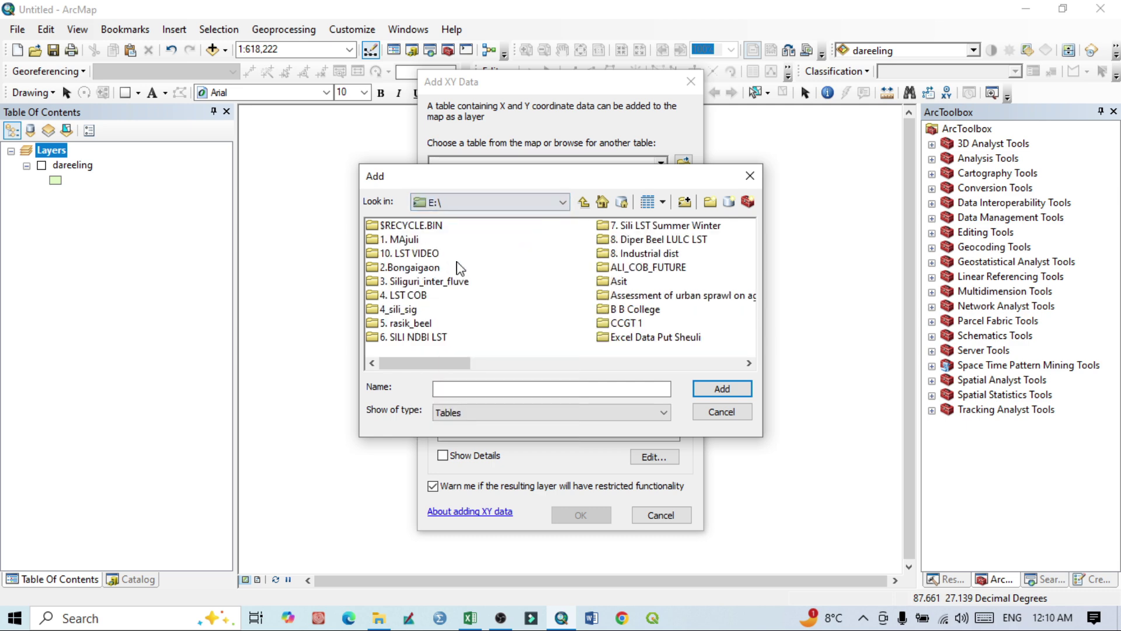
{"action": "double_click", "coordinate": [618, 282]}
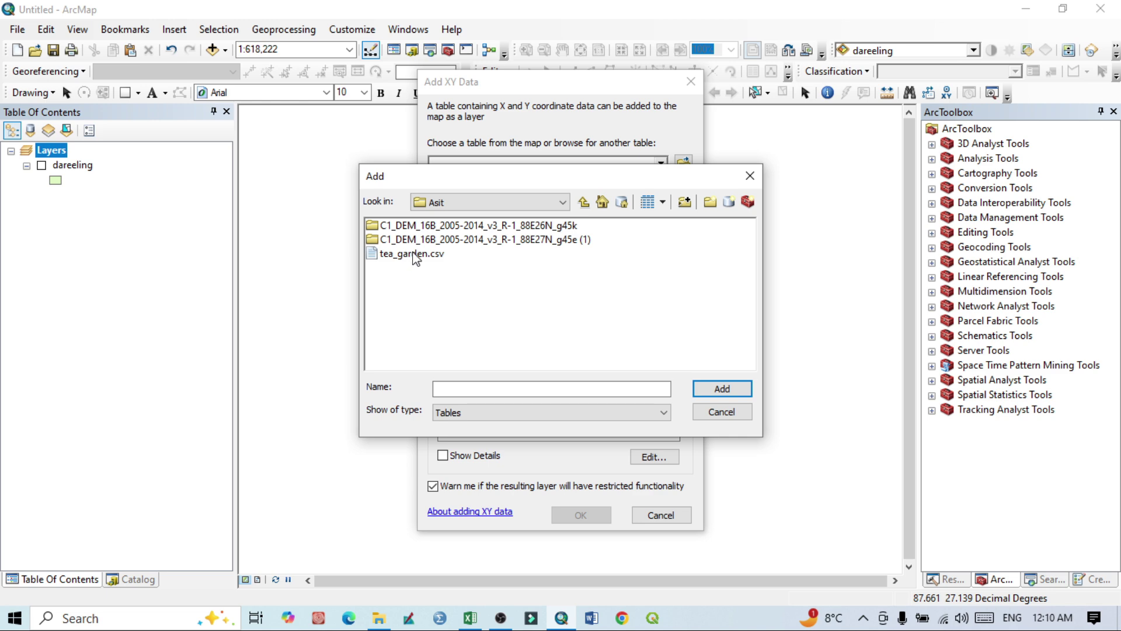
{"action": "left_click", "coordinate": [428, 257]}
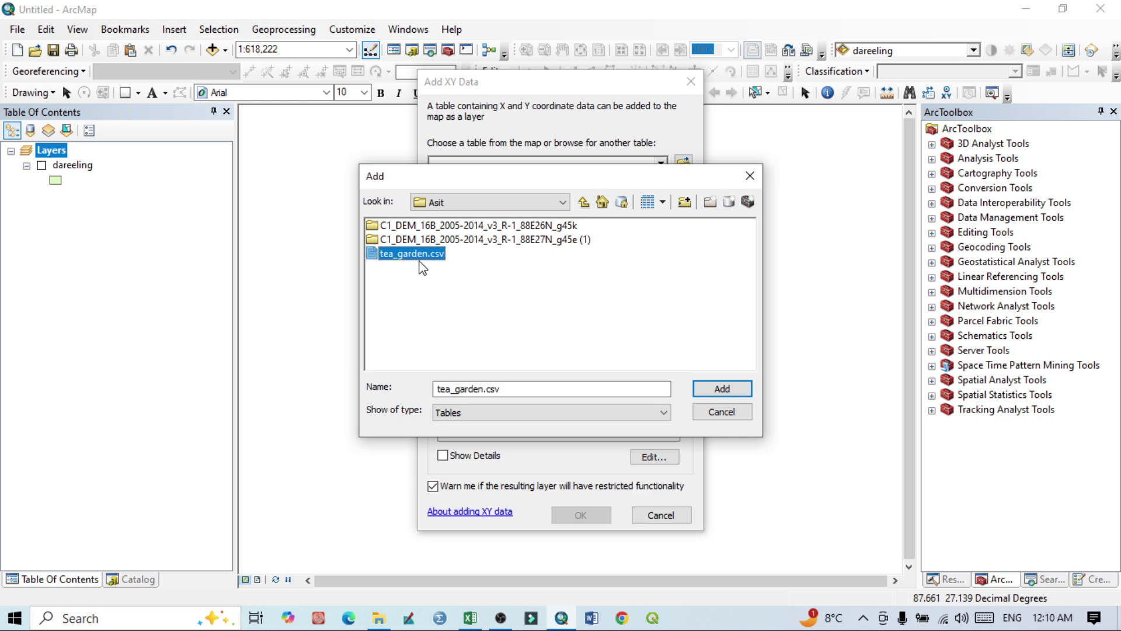
{"action": "left_click", "coordinate": [732, 391]}
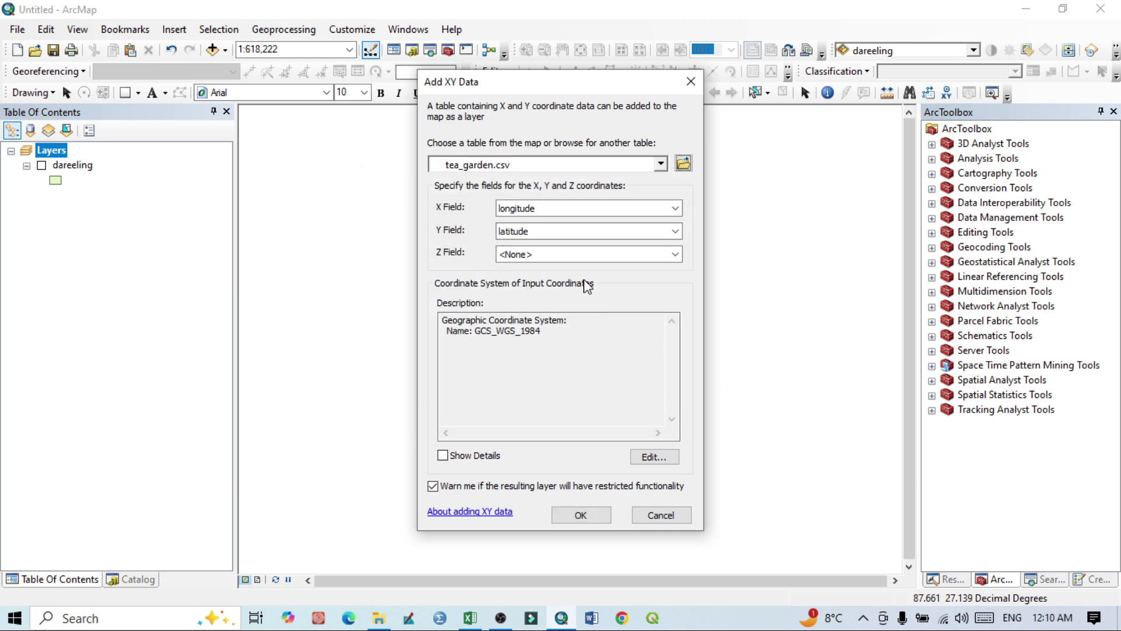
Step: Keep latitude as the Y field, with longitude as X
{"action": "left_click", "coordinate": [663, 240]}
{"action": "left_click", "coordinate": [663, 237]}
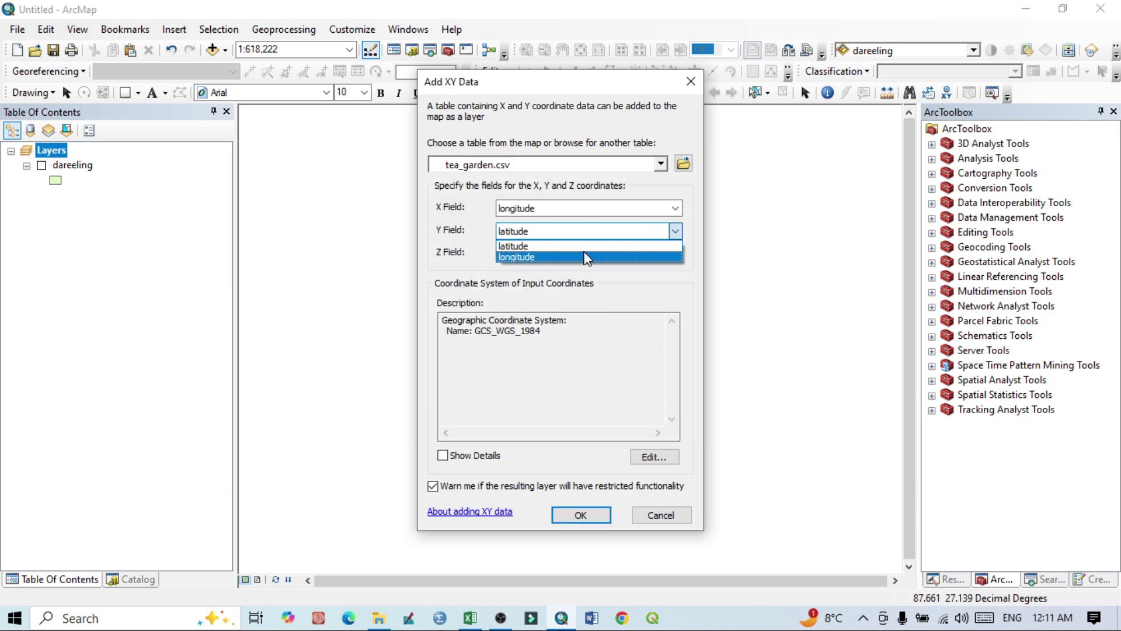
{"action": "left_click", "coordinate": [647, 288]}
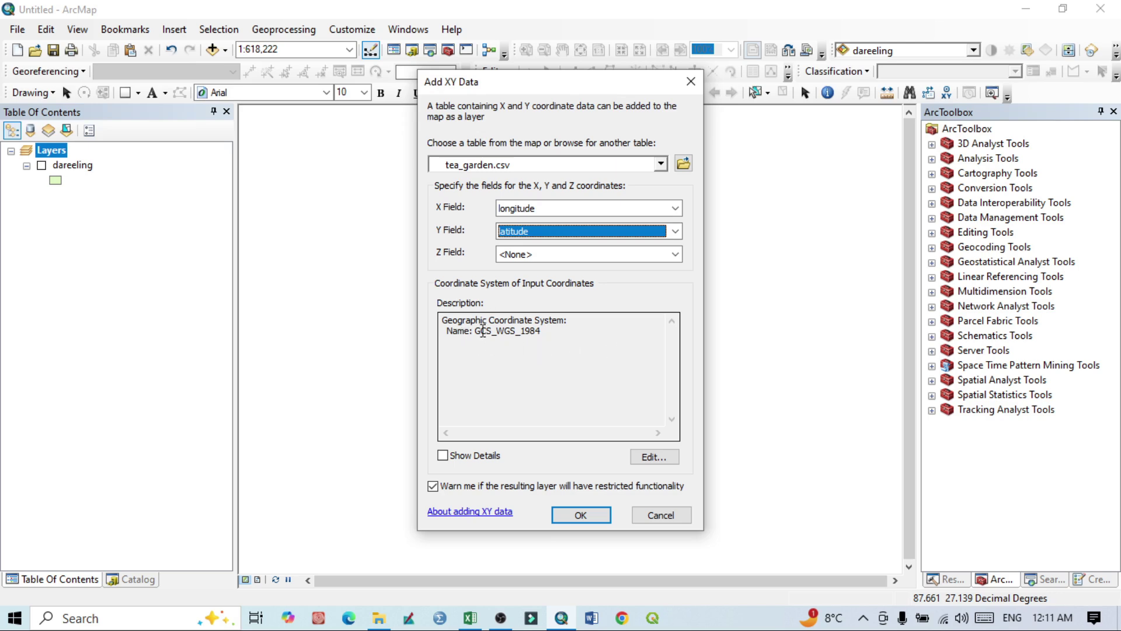
Step: Set the input coordinate system to WGS 1984 under Geographic Coordinate Systems > World
{"action": "left_click", "coordinate": [657, 457]}
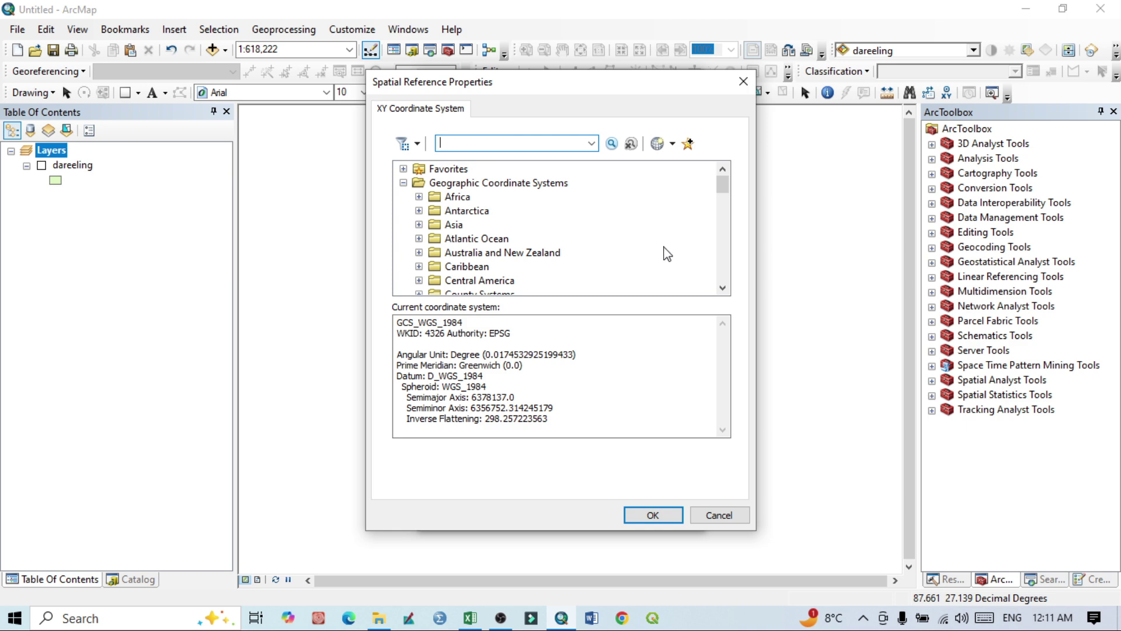
{"action": "scroll", "coordinate": [668, 253], "scroll_direction": "down", "scroll_amount": 3}
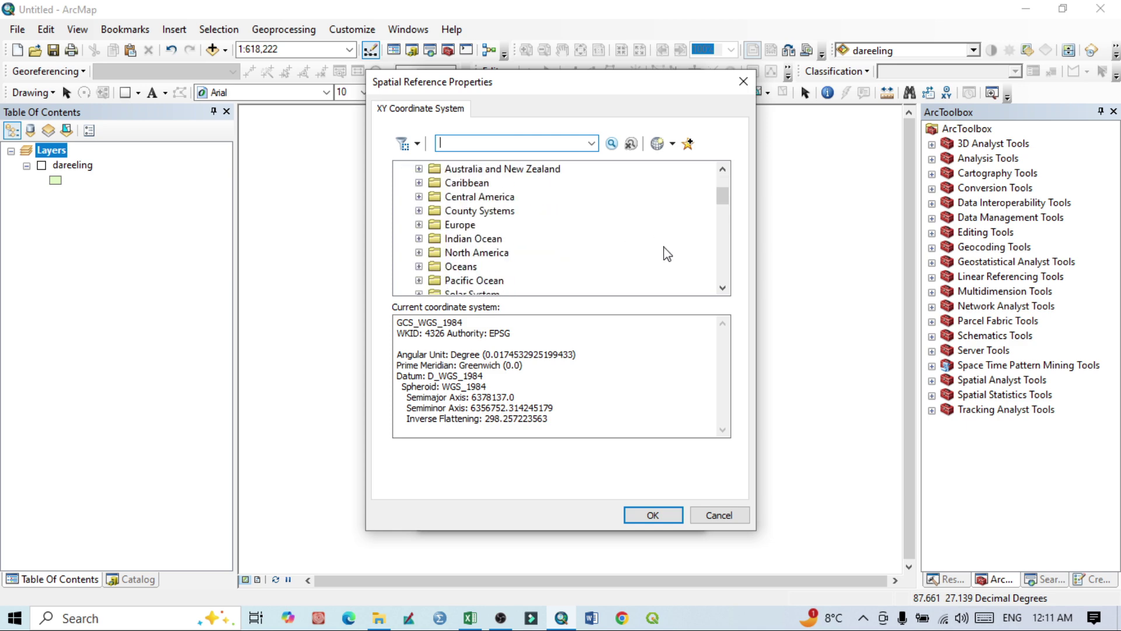
{"action": "scroll", "coordinate": [668, 252], "scroll_direction": "up", "scroll_amount": 2}
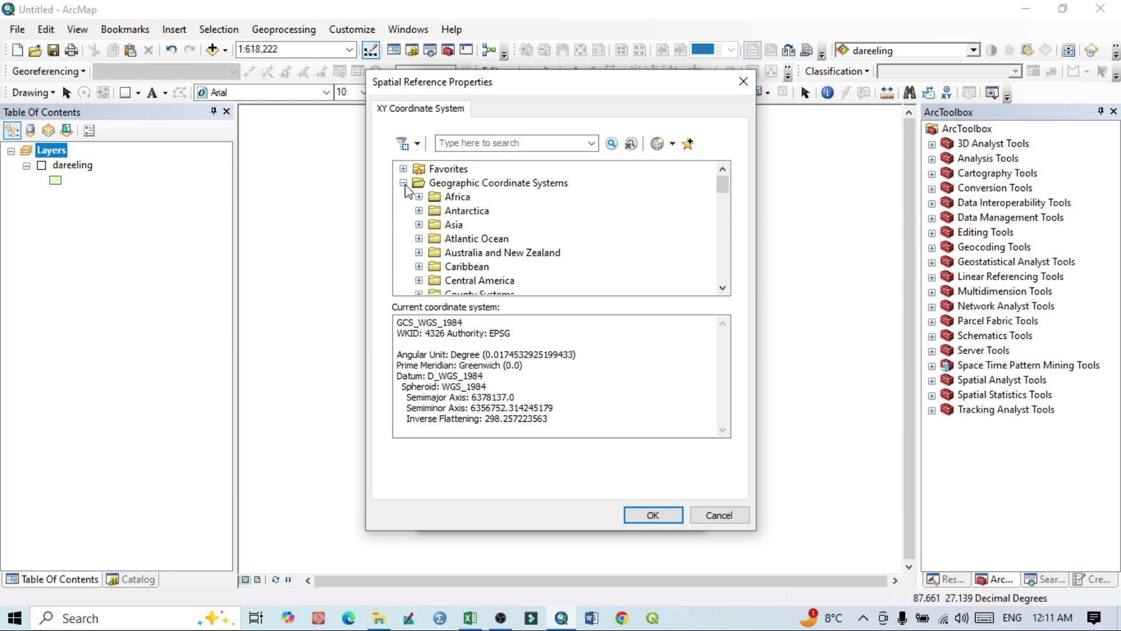
{"action": "left_click", "coordinate": [403, 183]}
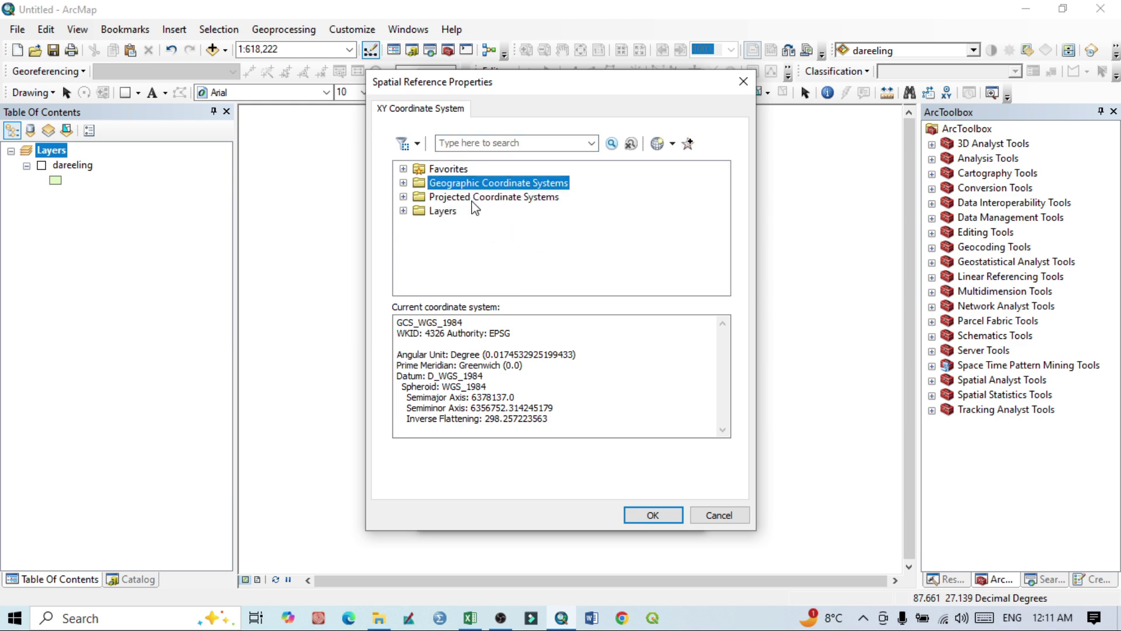
{"action": "left_click", "coordinate": [404, 197]}
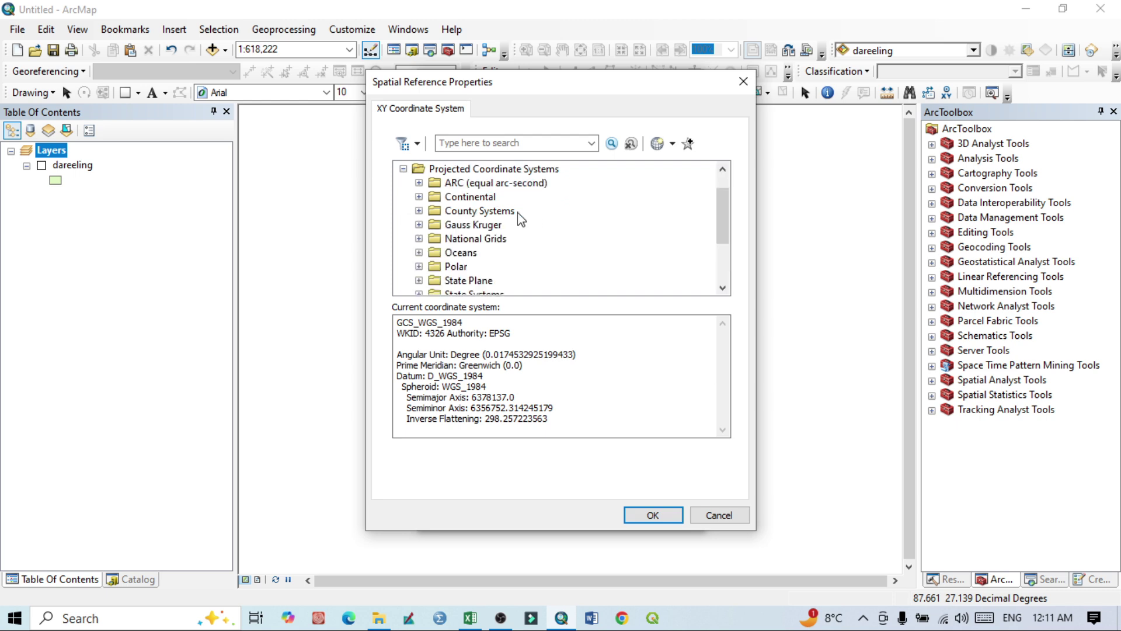
{"action": "left_click", "coordinate": [404, 169]}
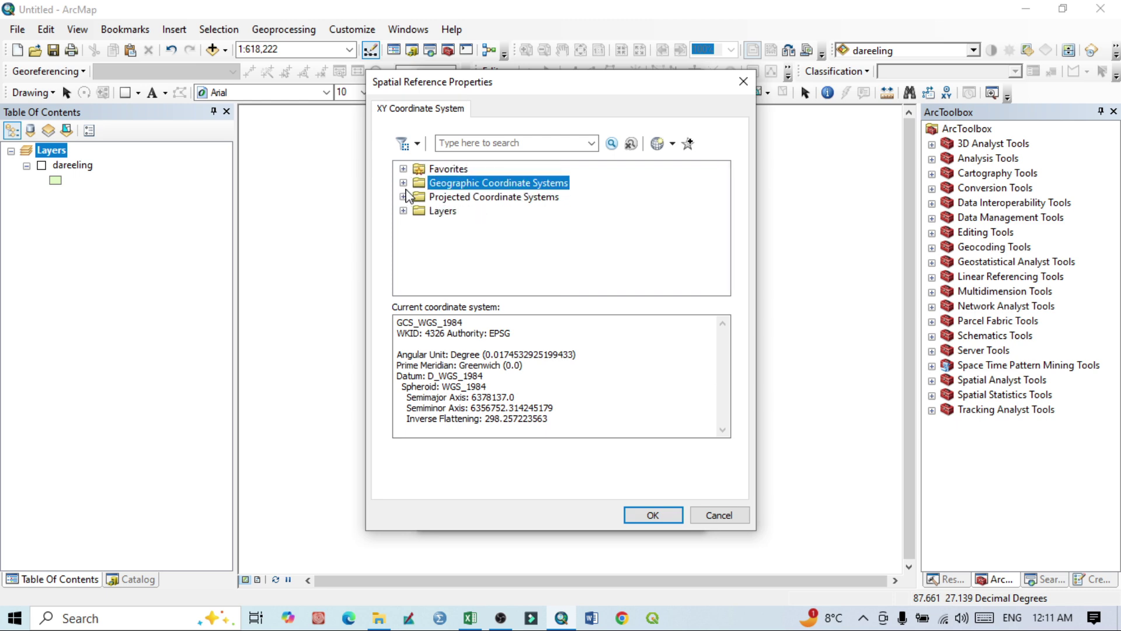
{"action": "left_click", "coordinate": [403, 183]}
{"action": "scroll", "coordinate": [525, 245], "scroll_direction": "down", "scroll_amount": 3}
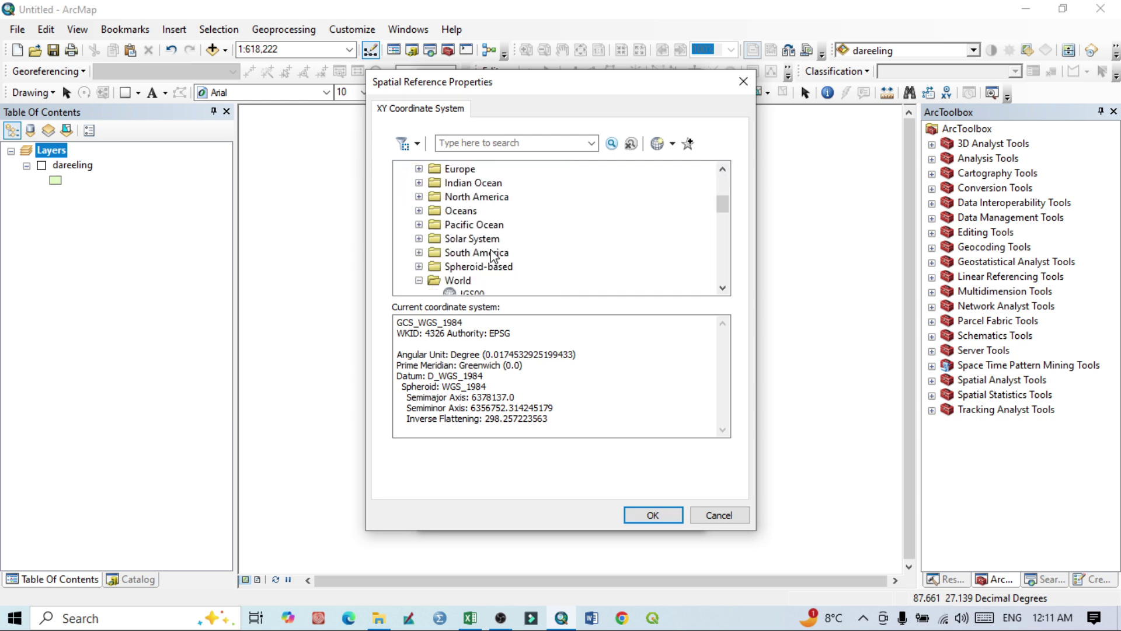
{"action": "double_click", "coordinate": [482, 280]}
{"action": "scroll", "coordinate": [479, 270], "scroll_direction": "down", "scroll_amount": 2}
{"action": "scroll", "coordinate": [479, 268], "scroll_direction": "down", "scroll_amount": 3}
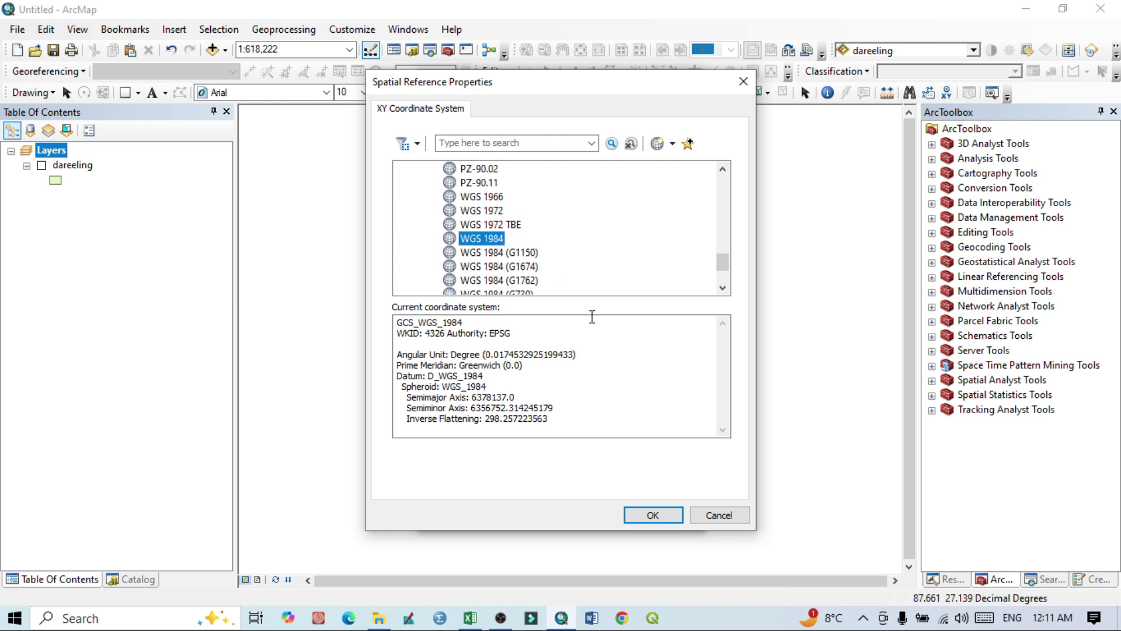
{"action": "left_click", "coordinate": [654, 516]}
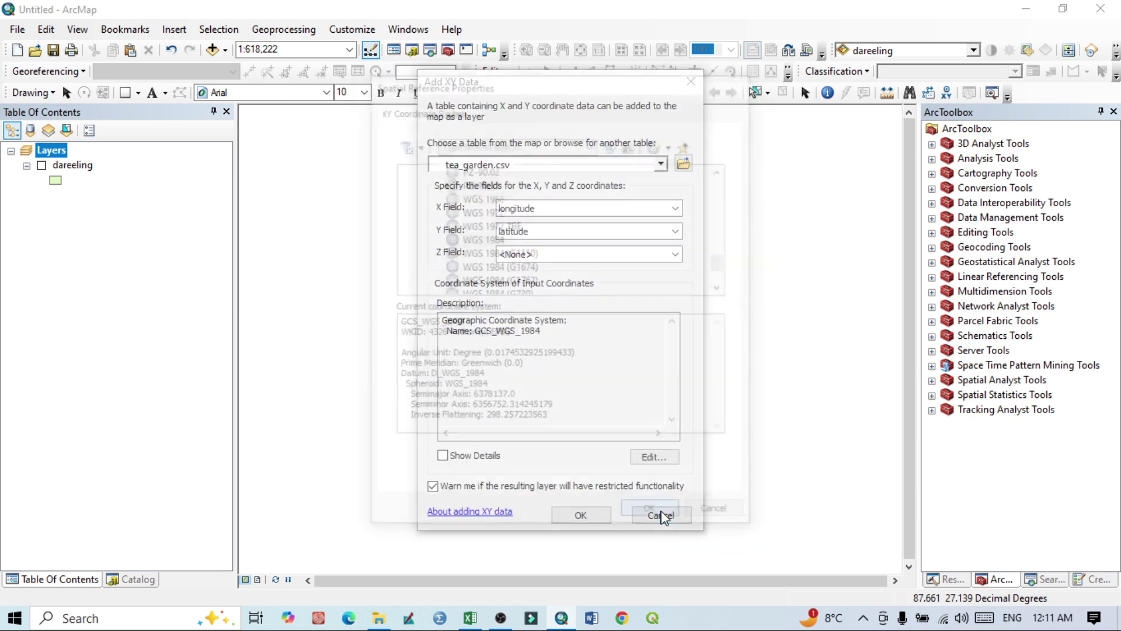
Step: Add the tea-garden XY points layer, dismiss the Object-ID warning, and turn on the dareeling layer
{"action": "left_click", "coordinate": [593, 517]}
{"action": "left_click", "coordinate": [621, 399]}
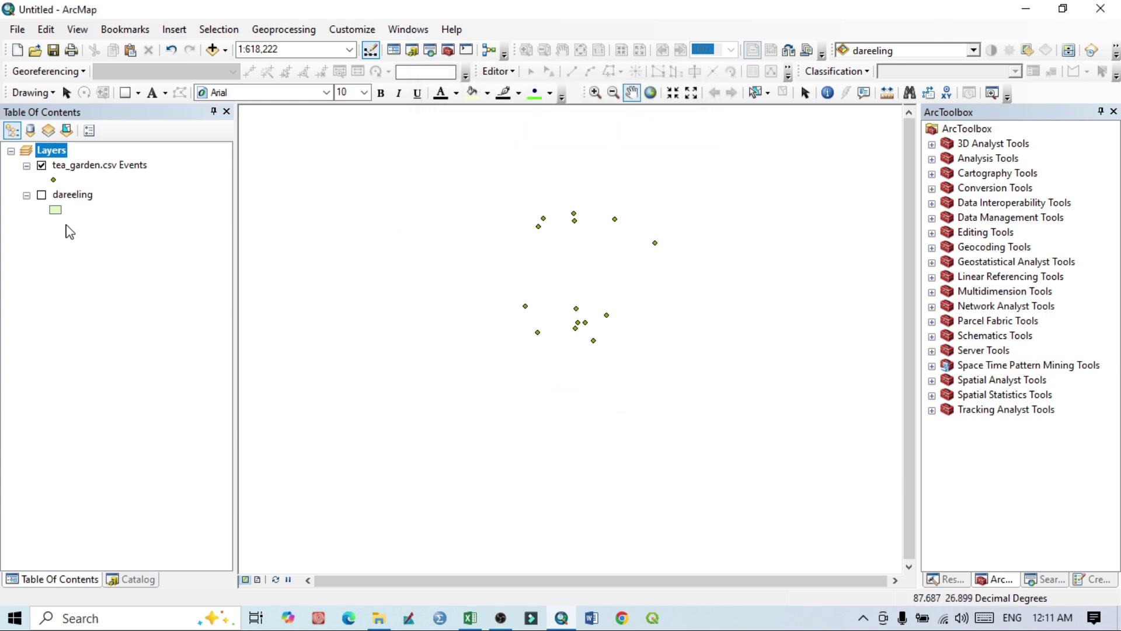
{"action": "left_click", "coordinate": [42, 195]}
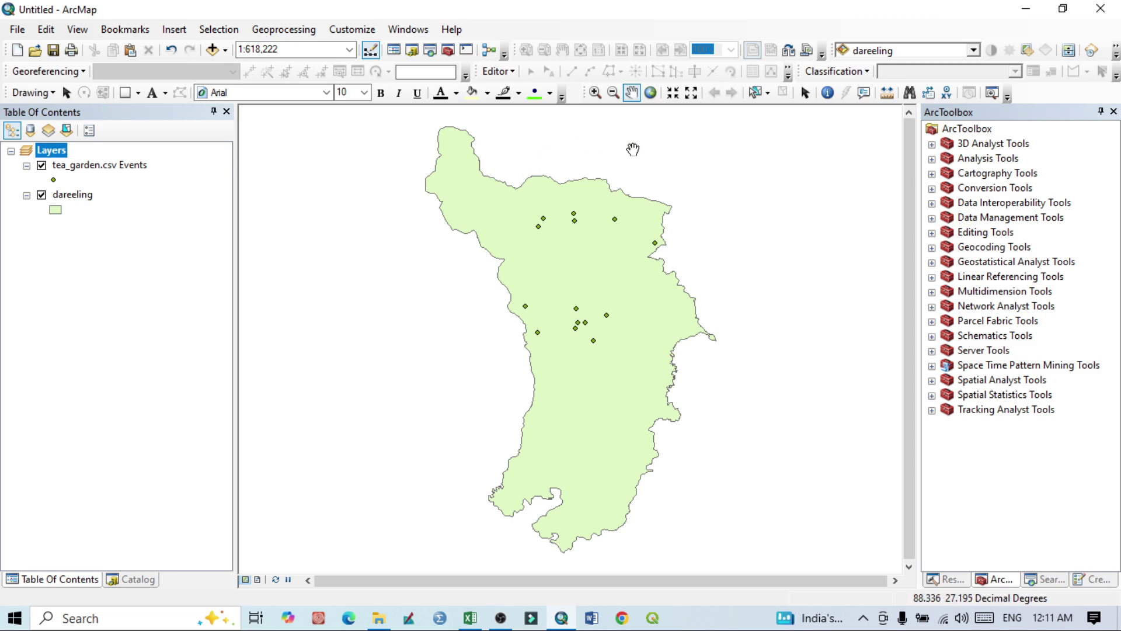
Step: Change the dareeling boundary symbol to Hollow
{"action": "double_click", "coordinate": [56, 211]}
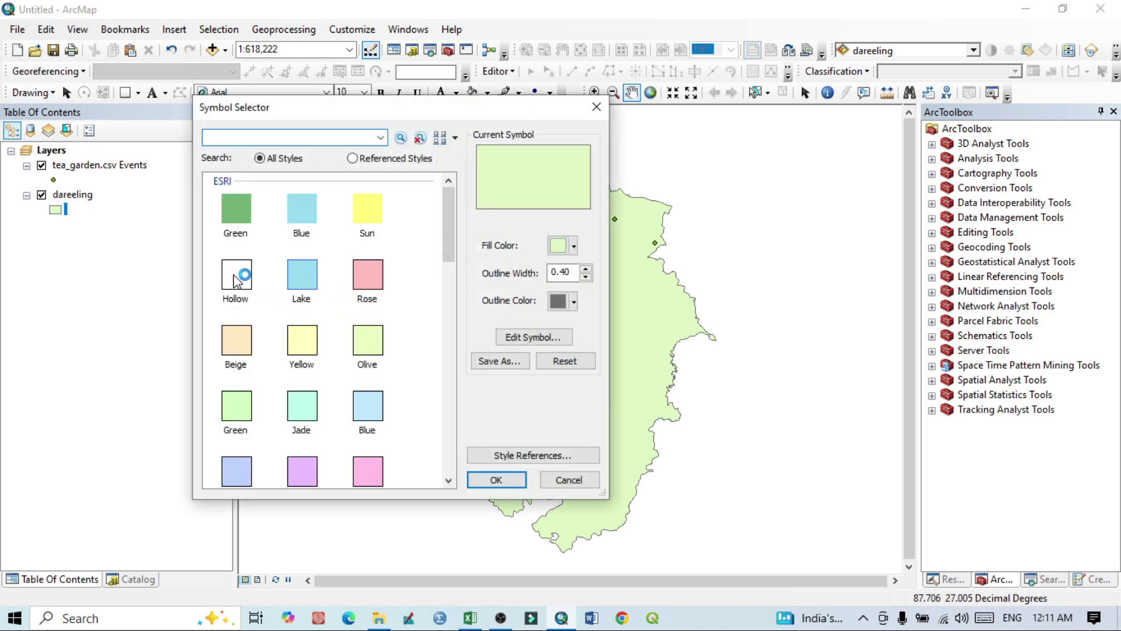
{"action": "left_click", "coordinate": [238, 276]}
{"action": "left_click", "coordinate": [497, 480]}
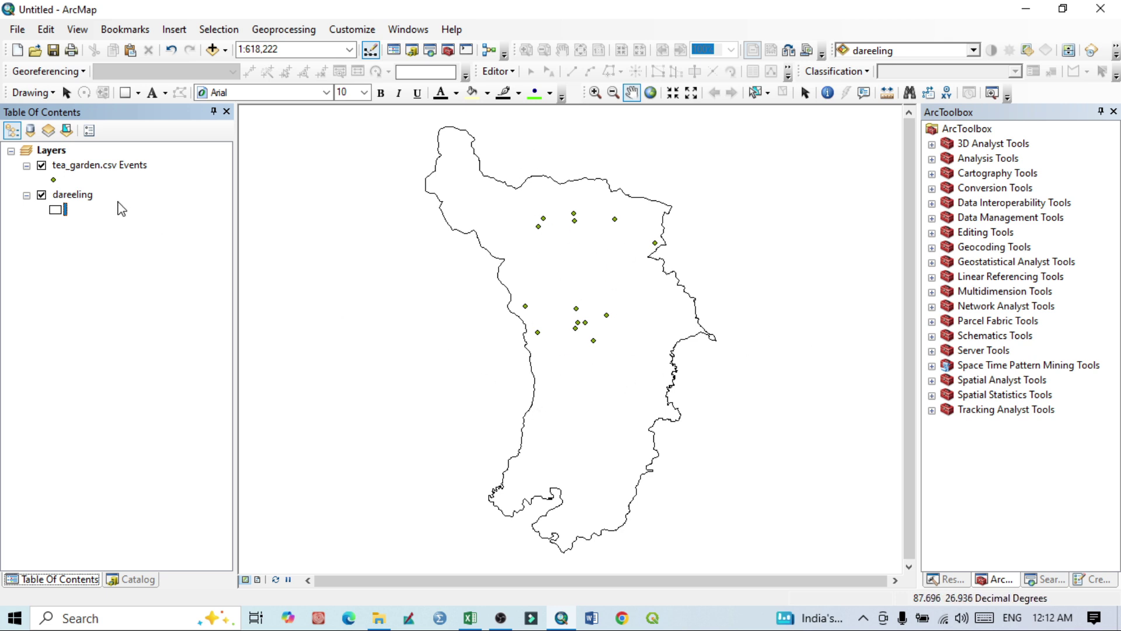
Step: Export the tea_garden.csv Events points as Point.shp into the X Y Data folder
{"action": "left_click", "coordinate": [69, 167]}
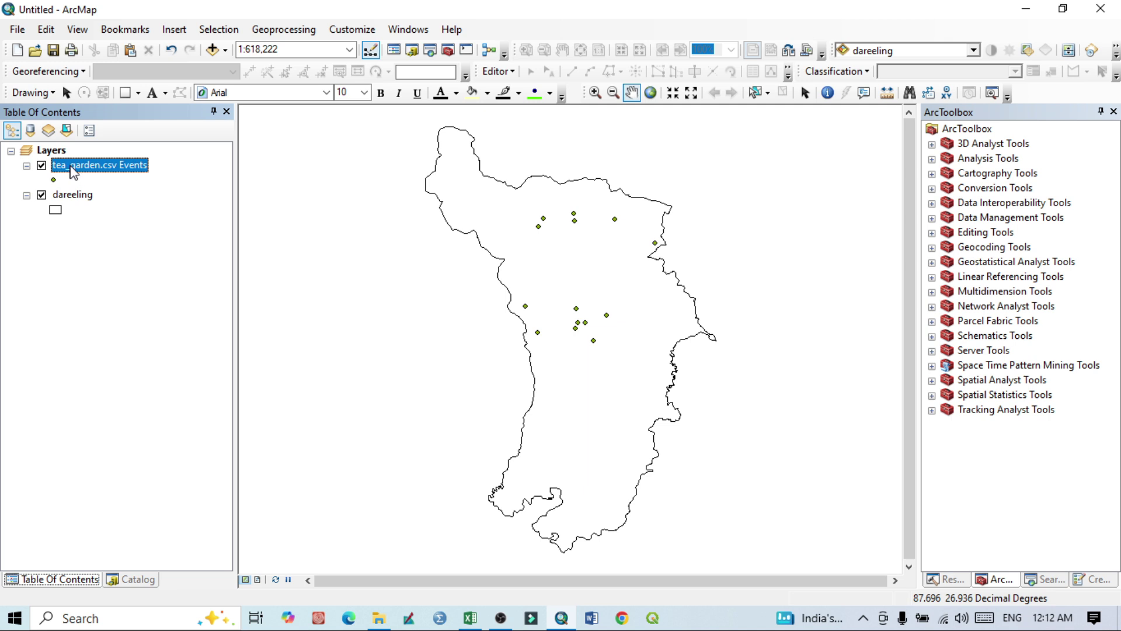
{"action": "right_click", "coordinate": [73, 170]}
{"action": "mouse_move", "coordinate": [151, 450]}
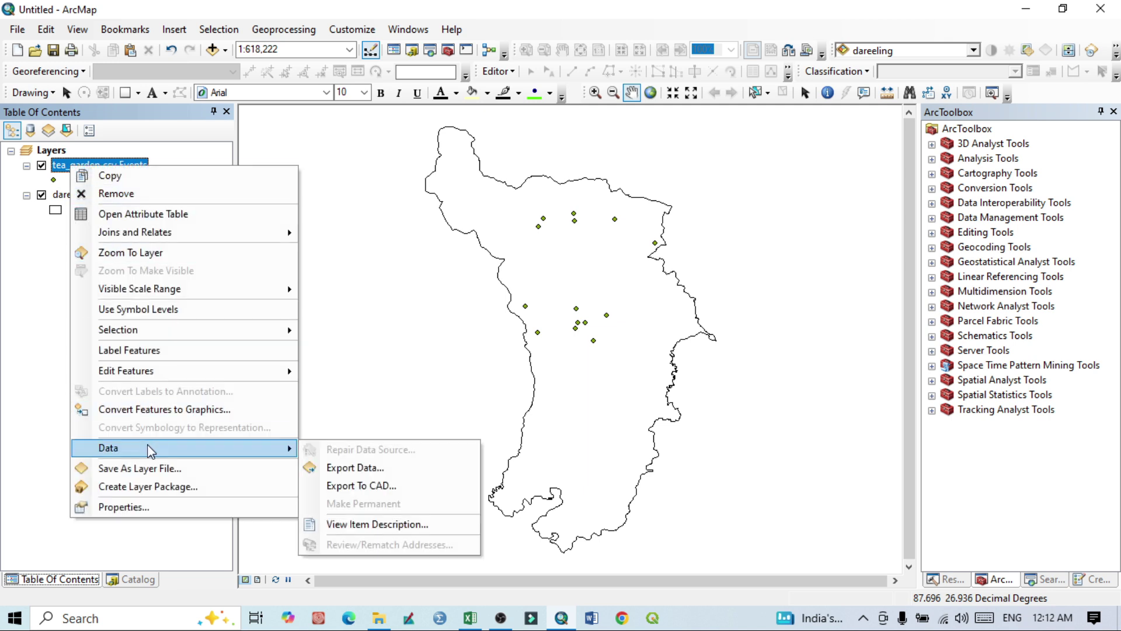
{"action": "left_click", "coordinate": [362, 471]}
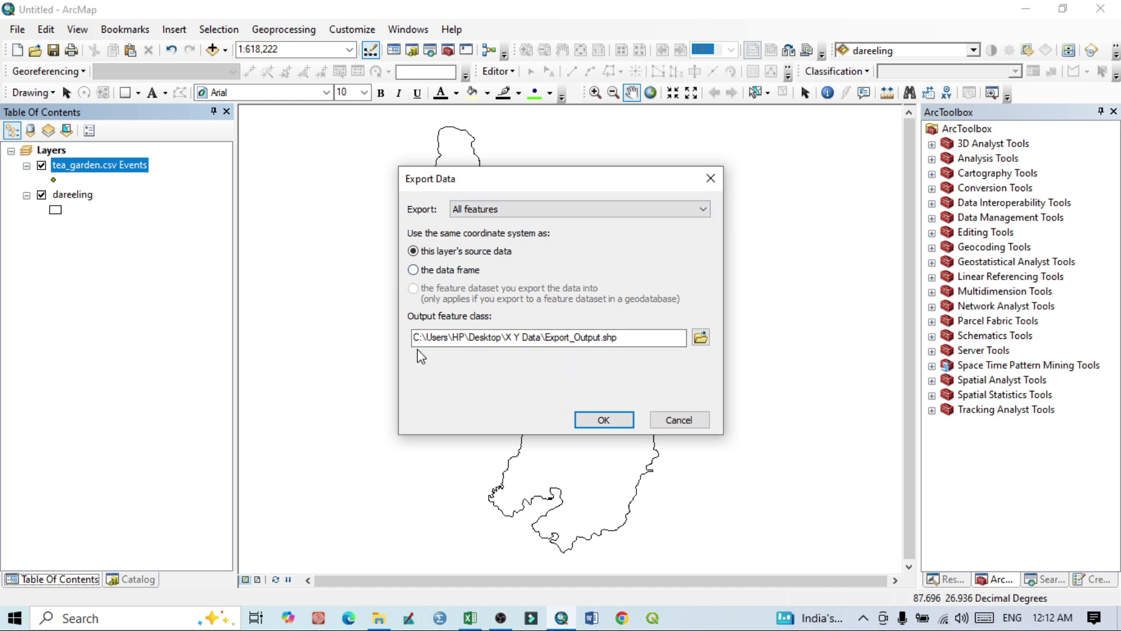
{"action": "left_click", "coordinate": [700, 337]}
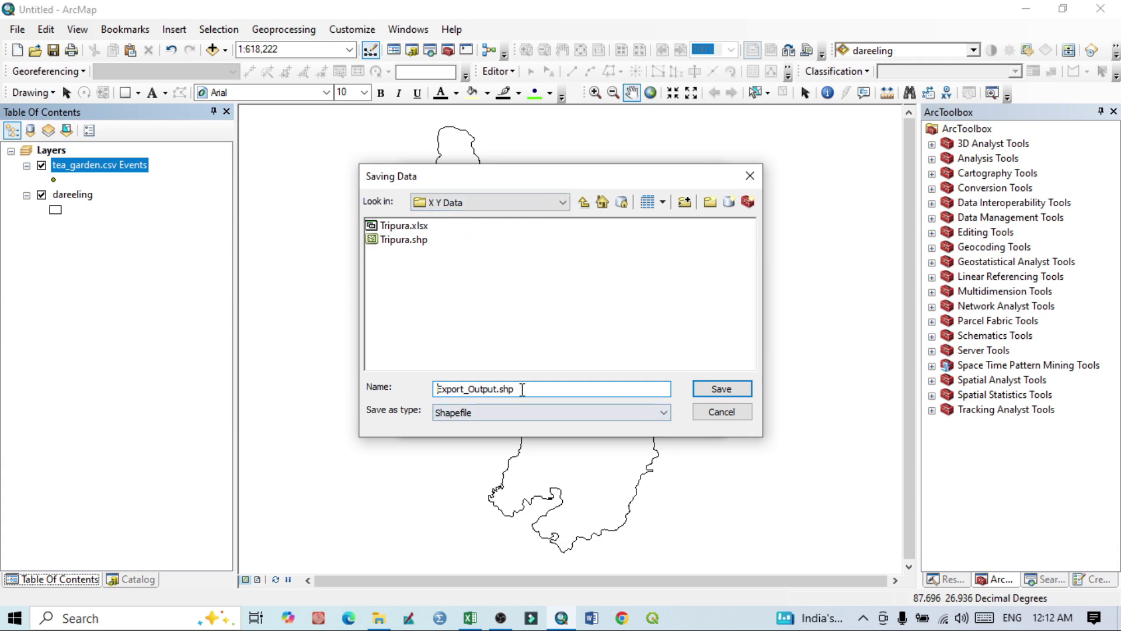
{"action": "left_click_drag", "start_coordinate": [523, 388], "coordinate": [417, 385]}
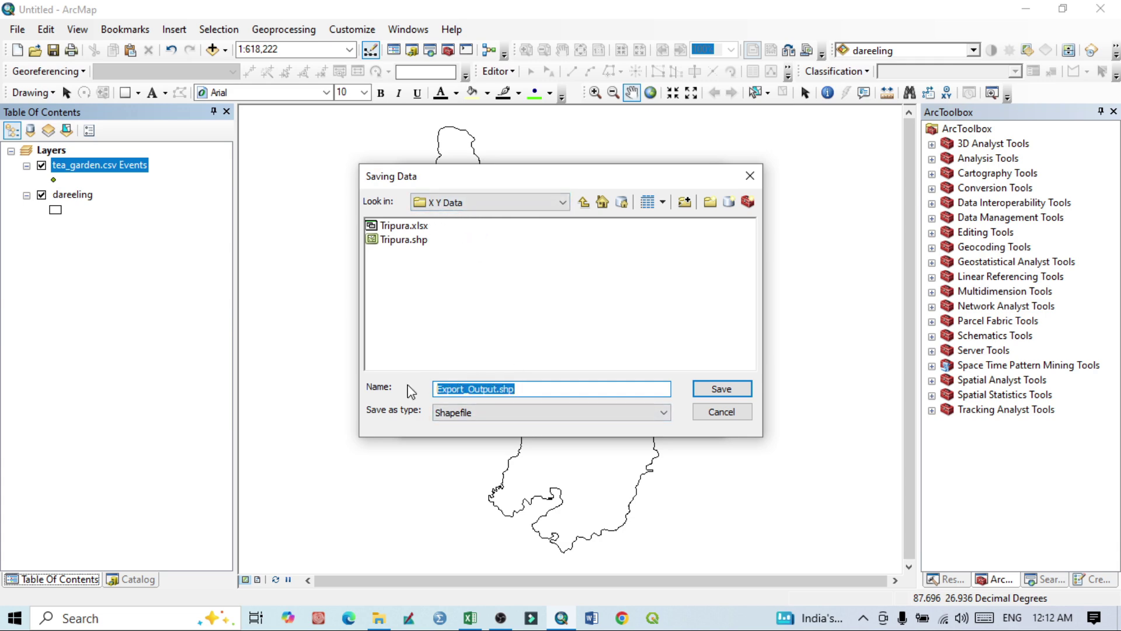
{"action": "key", "text": "BackSpace"}
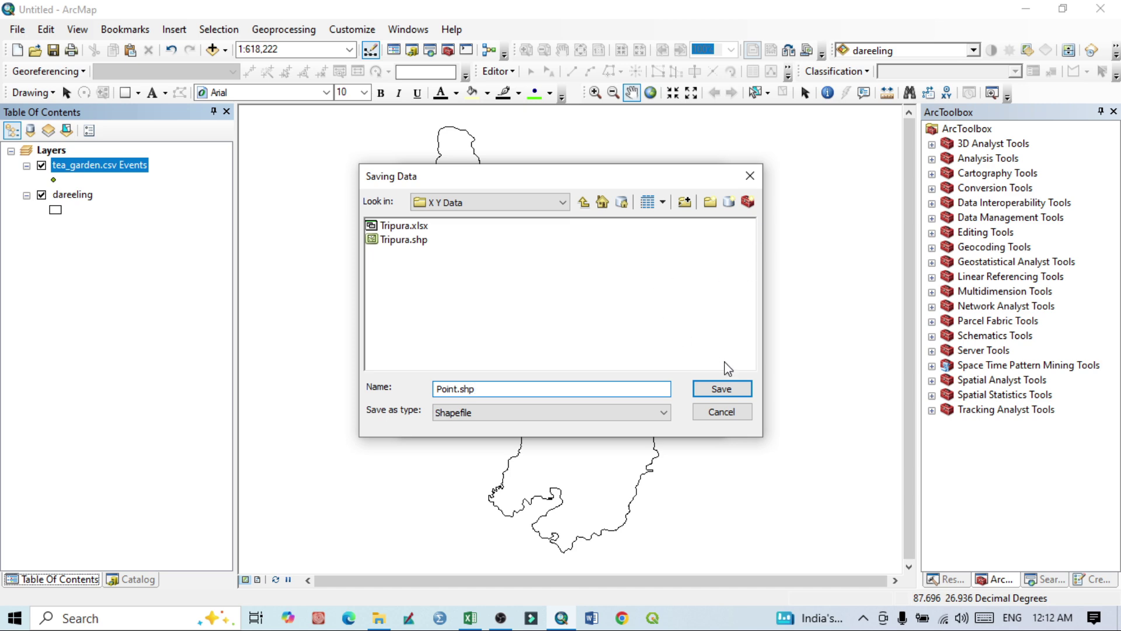
{"action": "left_click", "coordinate": [726, 389]}
{"action": "left_click", "coordinate": [606, 417]}
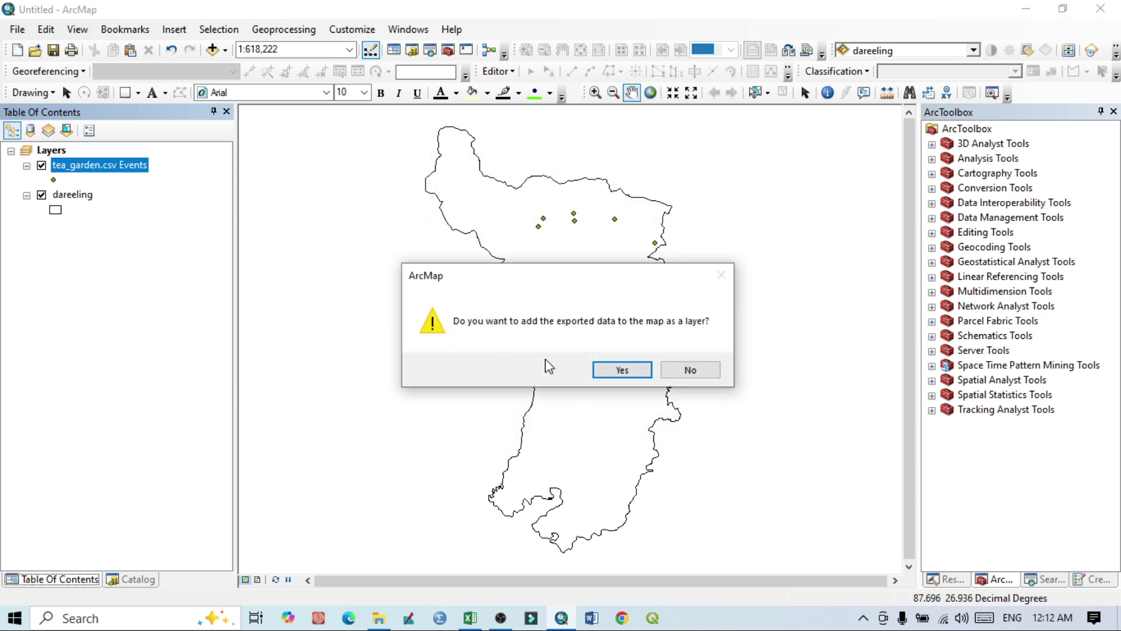
Step: Add Point.shp as a layer, hide the Events layer, and compare its 14-row attribute table with the spreadsheet
{"action": "left_click", "coordinate": [631, 374]}
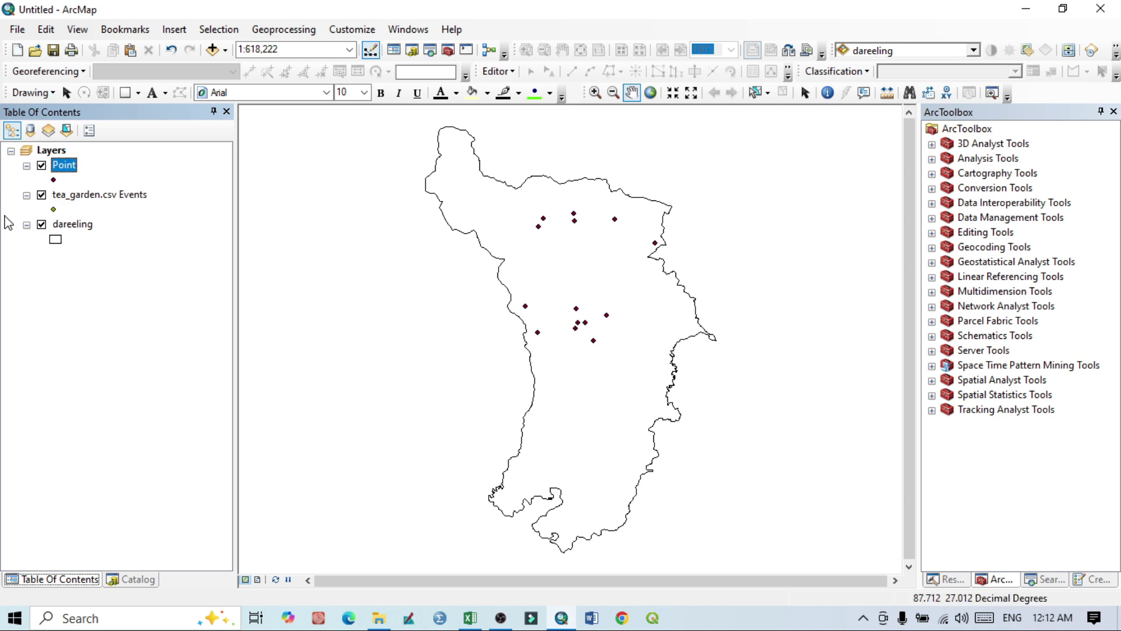
{"action": "left_click", "coordinate": [42, 194]}
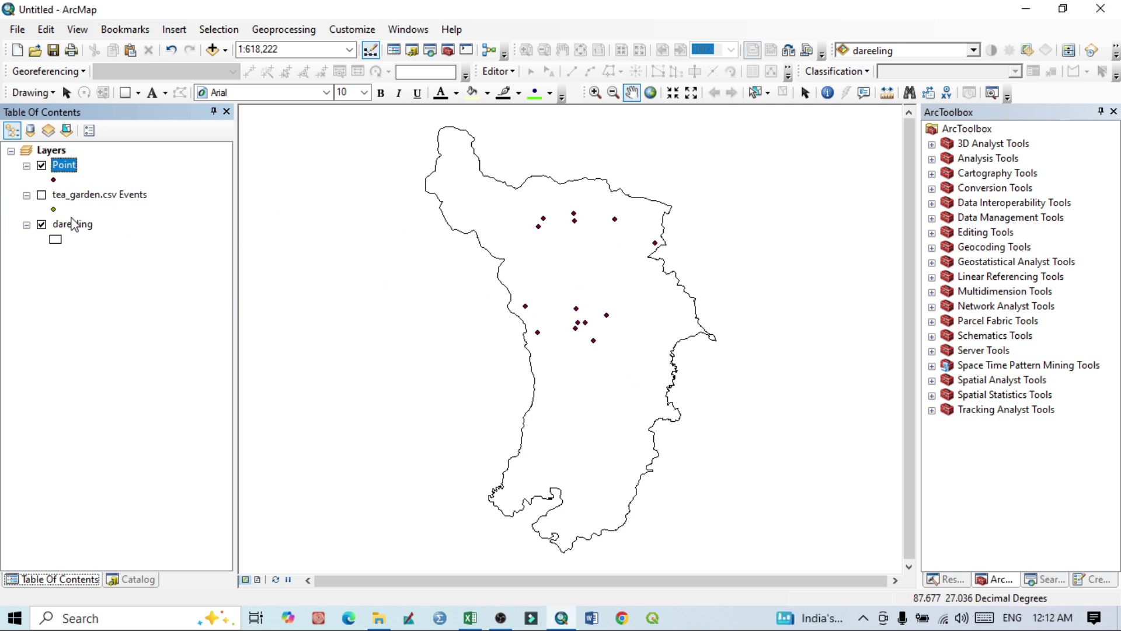
{"action": "right_click", "coordinate": [73, 165]}
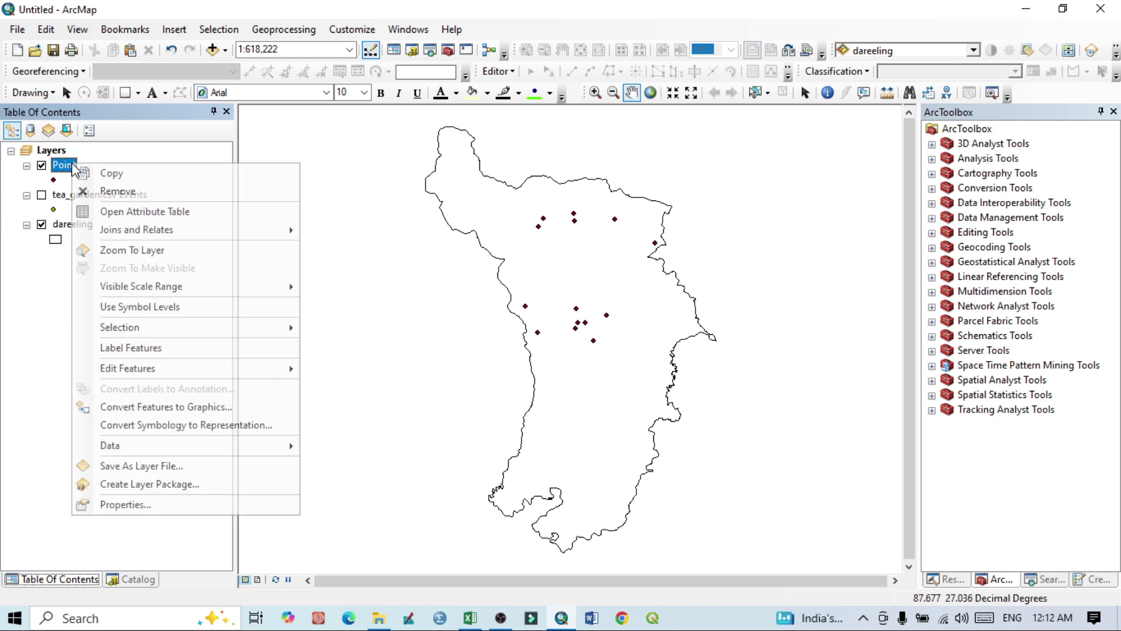
{"action": "left_click", "coordinate": [108, 212]}
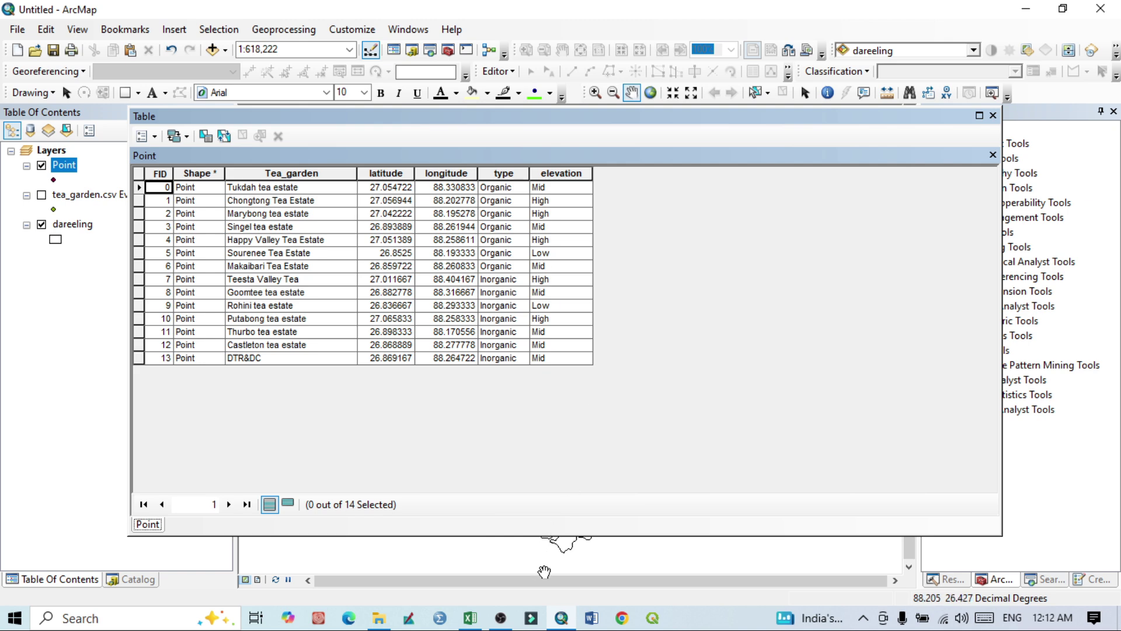
{"action": "left_click", "coordinate": [482, 622]}
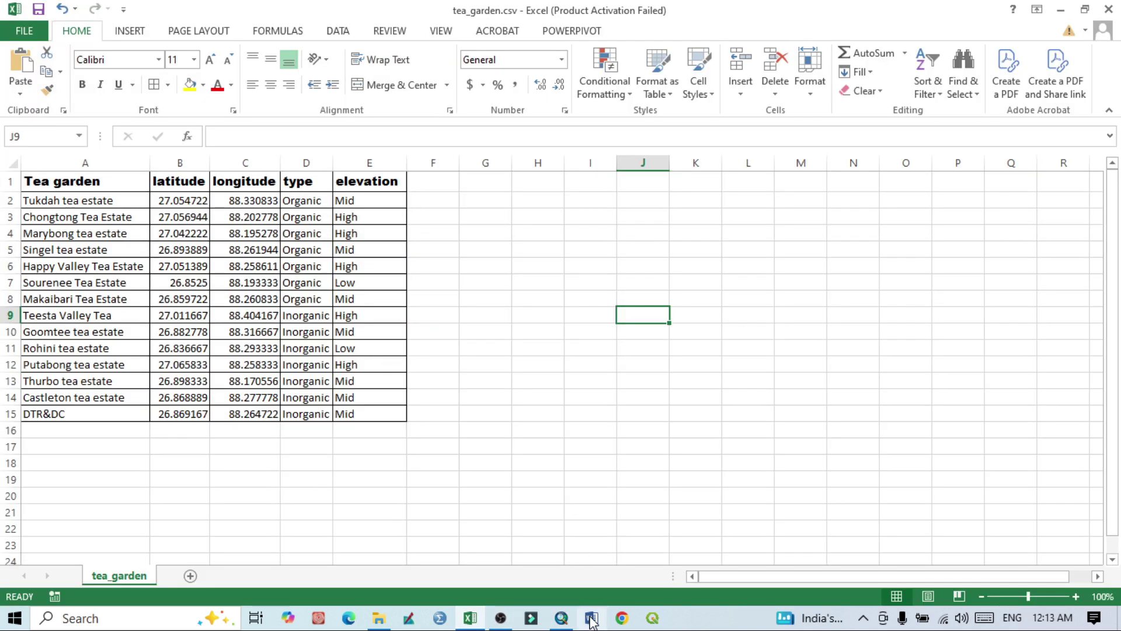
{"action": "left_click", "coordinate": [561, 618]}
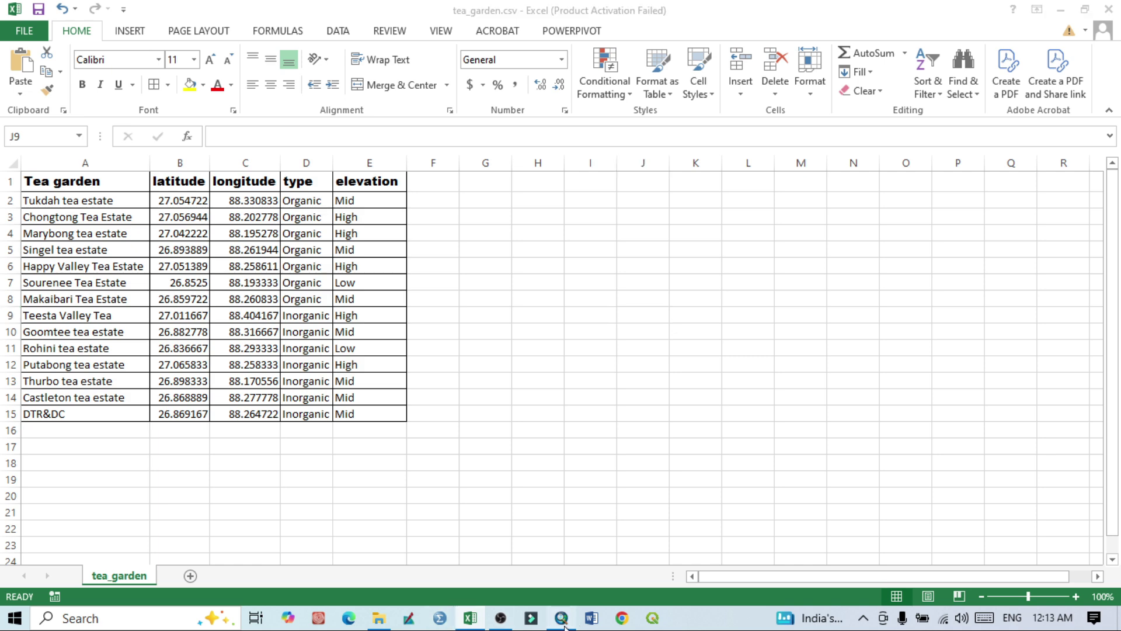
{"action": "left_click", "coordinate": [993, 115]}
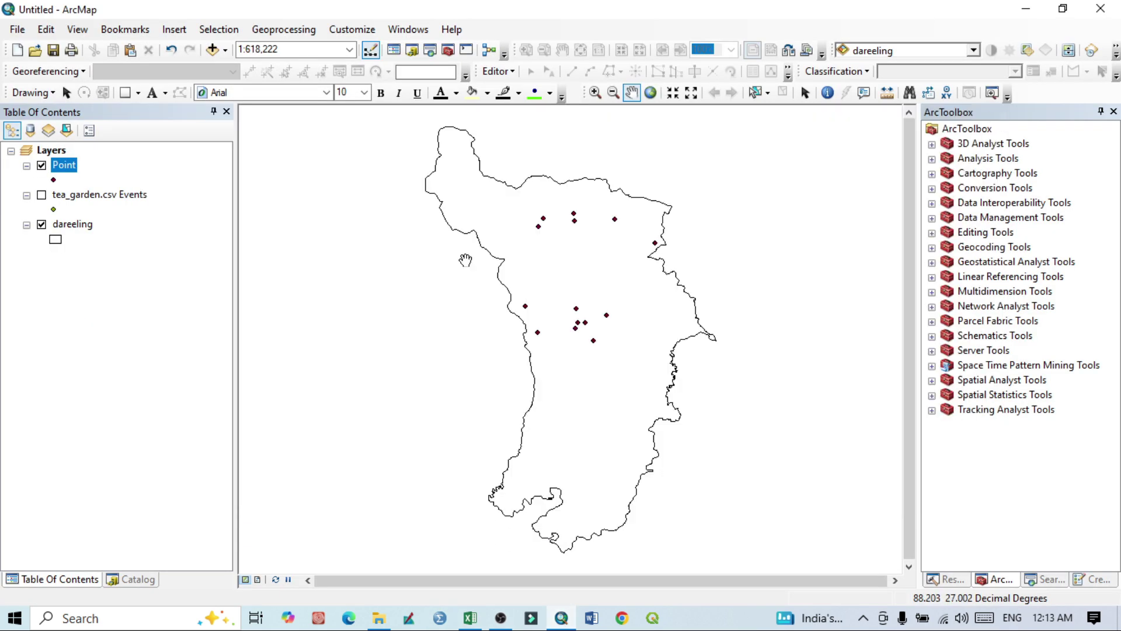
Step: Remove the Point layer and drag Point.shp from the Catalog's X Y Data folder onto the map
{"action": "right_click", "coordinate": [64, 166]}
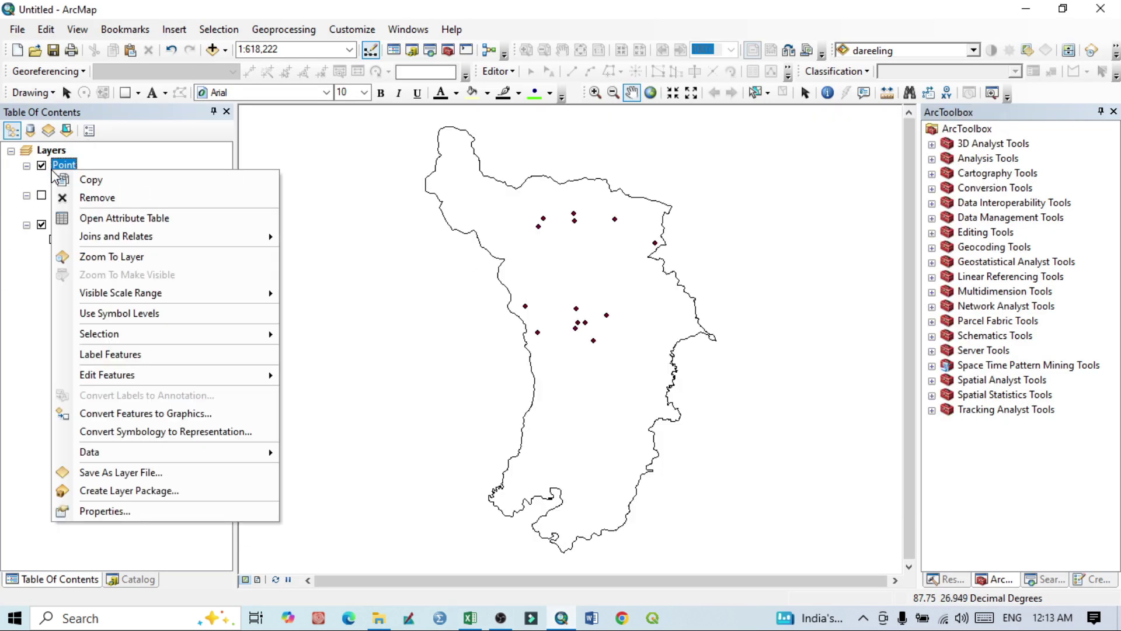
{"action": "left_click", "coordinate": [88, 196]}
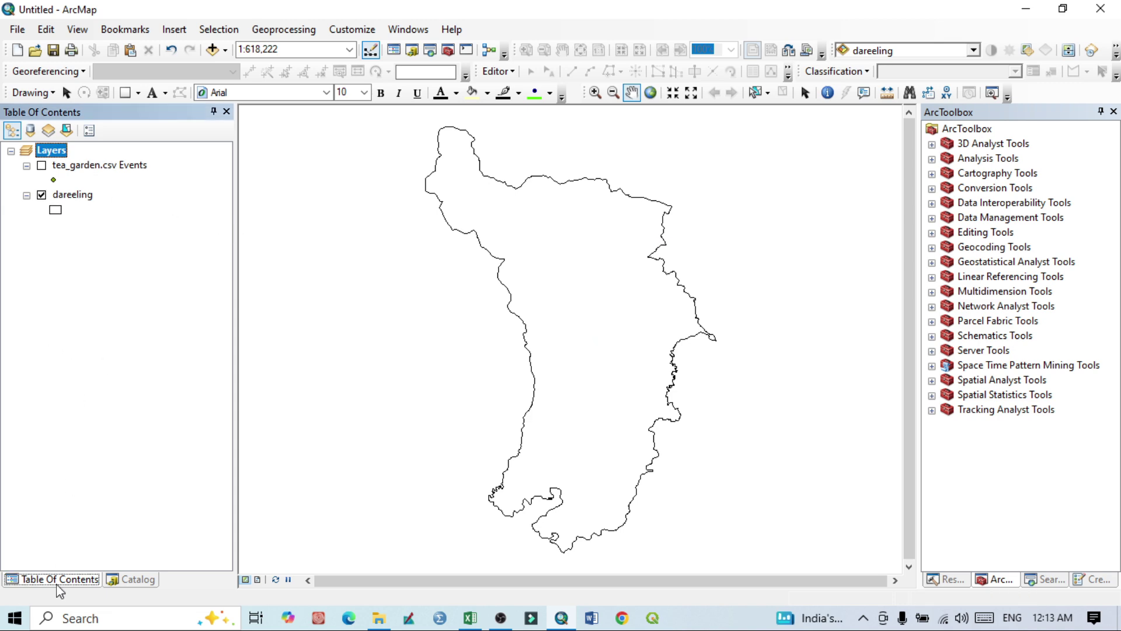
{"action": "left_click", "coordinate": [139, 579]}
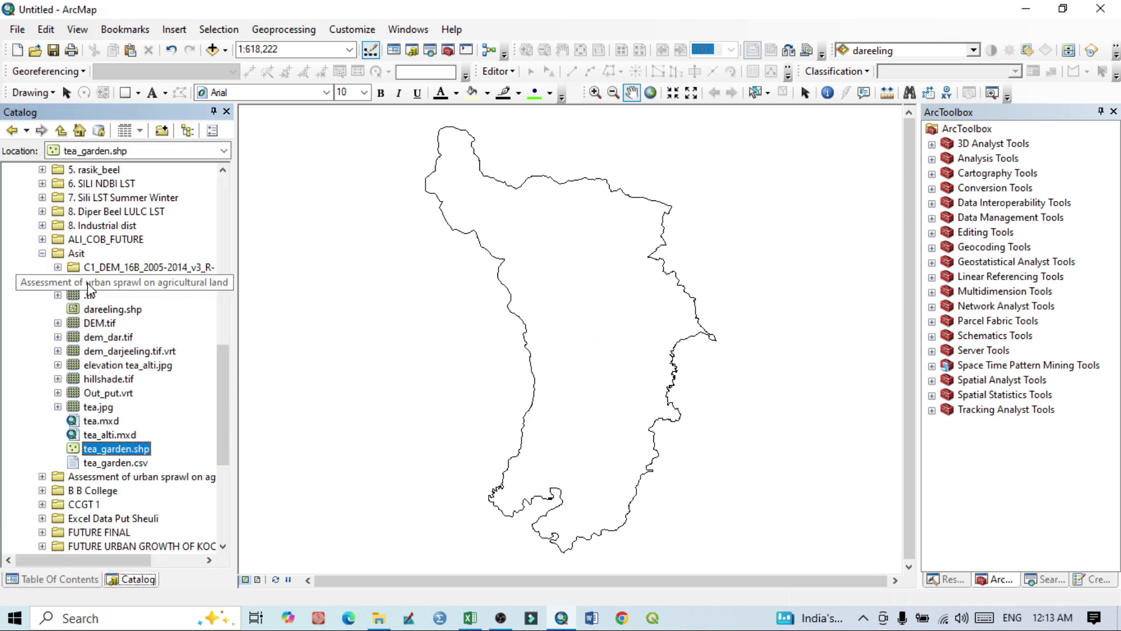
{"action": "scroll", "coordinate": [64, 250], "scroll_direction": "up", "scroll_amount": 12}
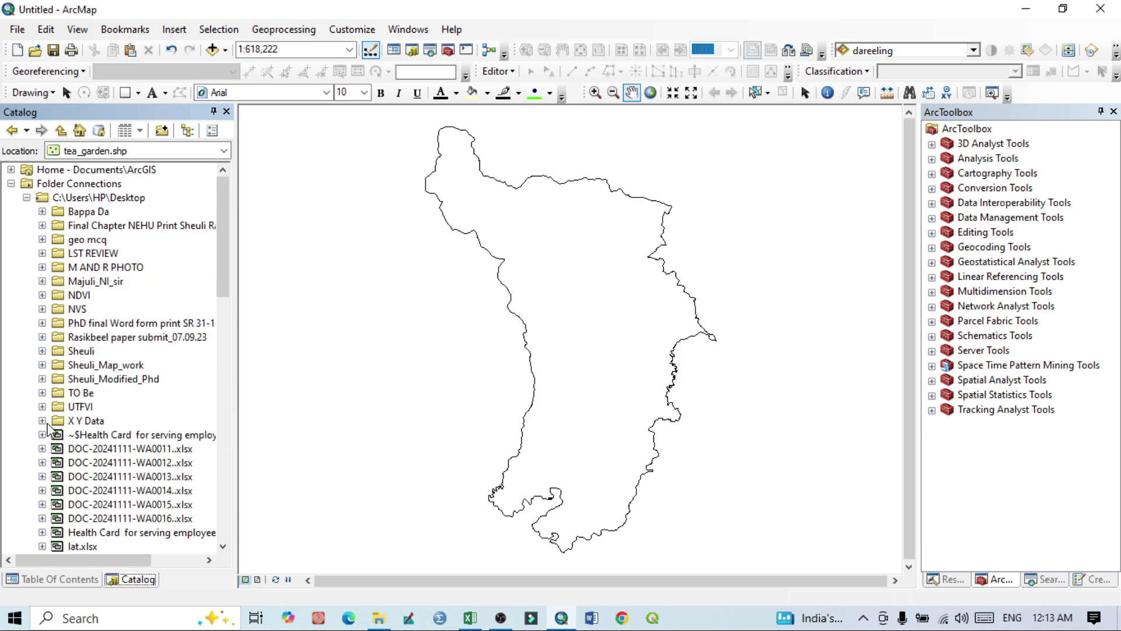
{"action": "left_click", "coordinate": [43, 421]}
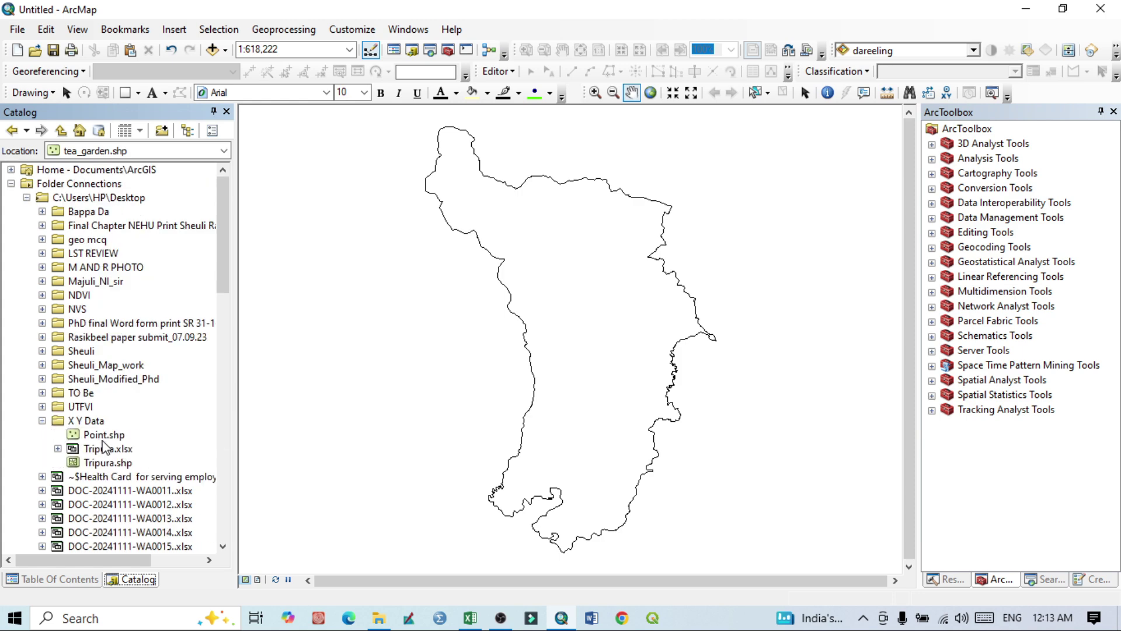
{"action": "left_click", "coordinate": [95, 440]}
{"action": "left_click_drag", "start_coordinate": [92, 445], "coordinate": [505, 387]}
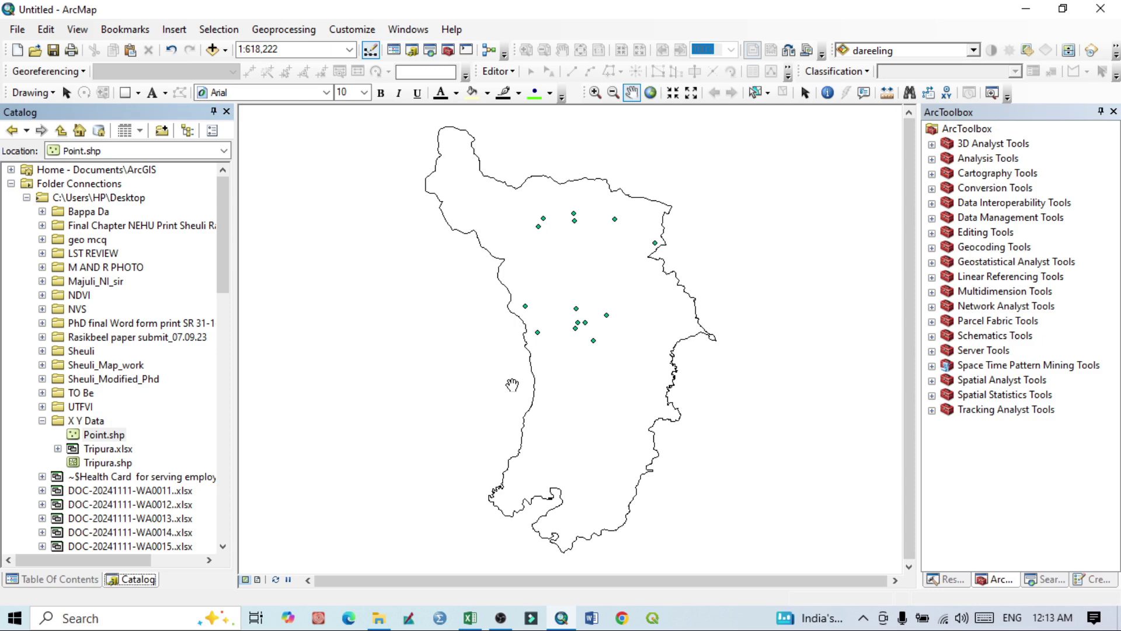
Step: Review the new Point layer's attribute table, then close it
{"action": "left_click", "coordinate": [53, 579]}
{"action": "right_click", "coordinate": [66, 168]}
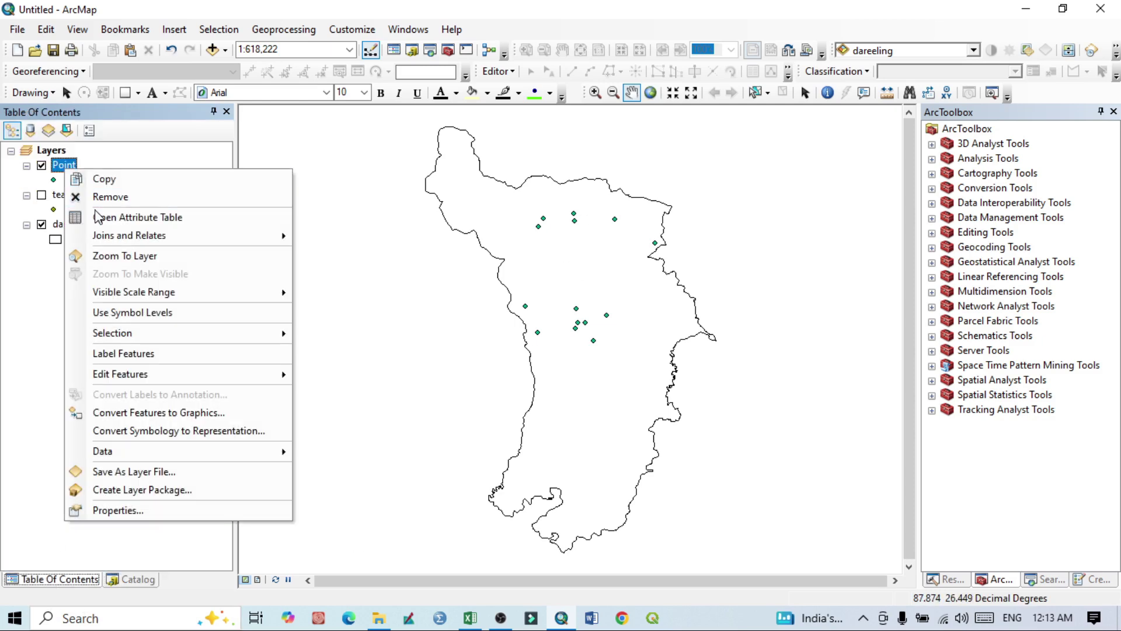
{"action": "left_click", "coordinate": [146, 217]}
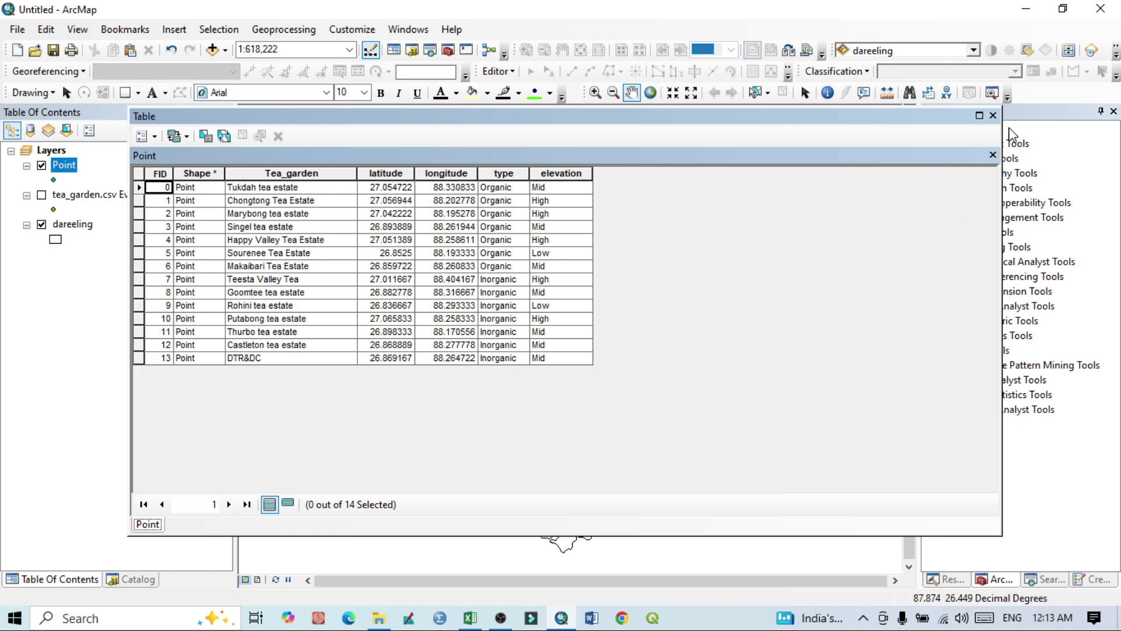
{"action": "left_click", "coordinate": [993, 115]}
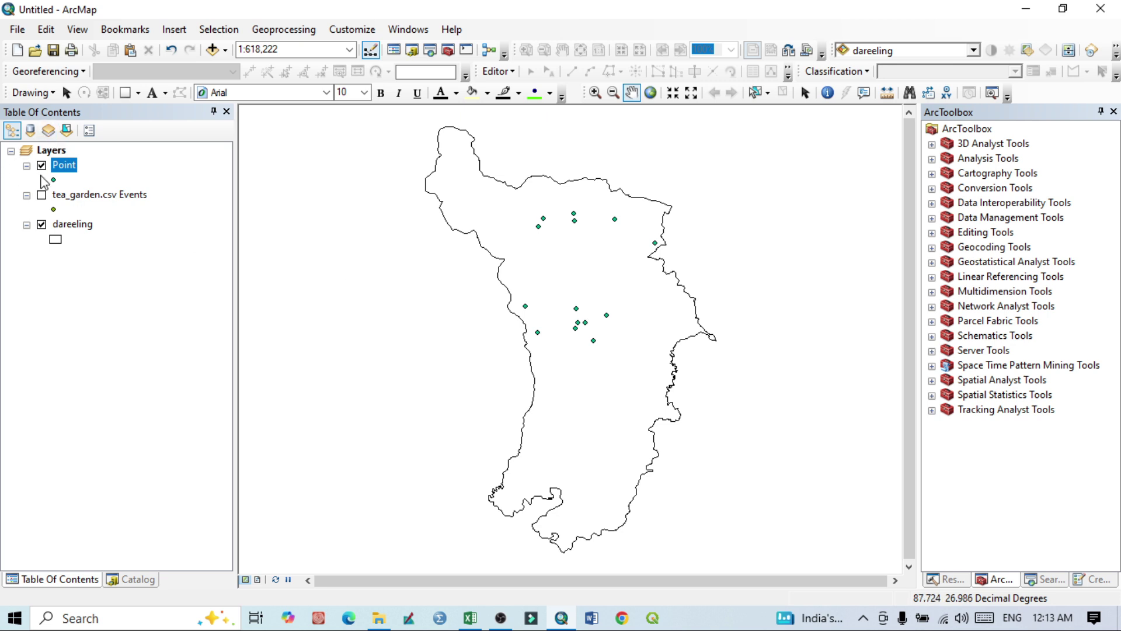
Step: Label the tea-garden points with their names and open the Point layer's Symbol Selector
{"action": "right_click", "coordinate": [63, 170]}
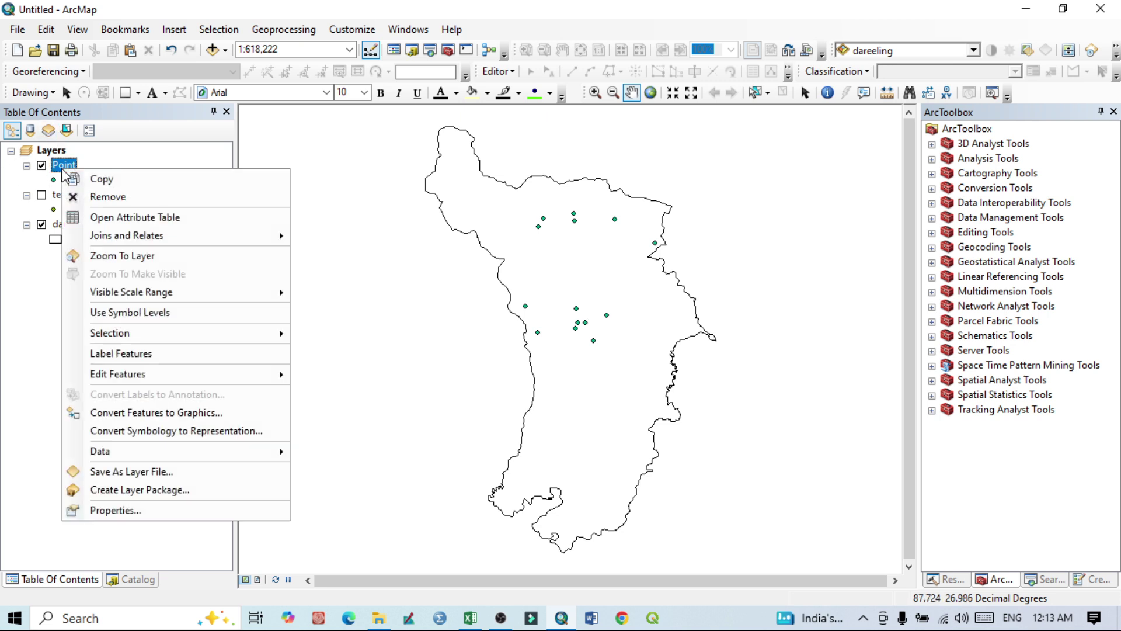
{"action": "left_click", "coordinate": [163, 367]}
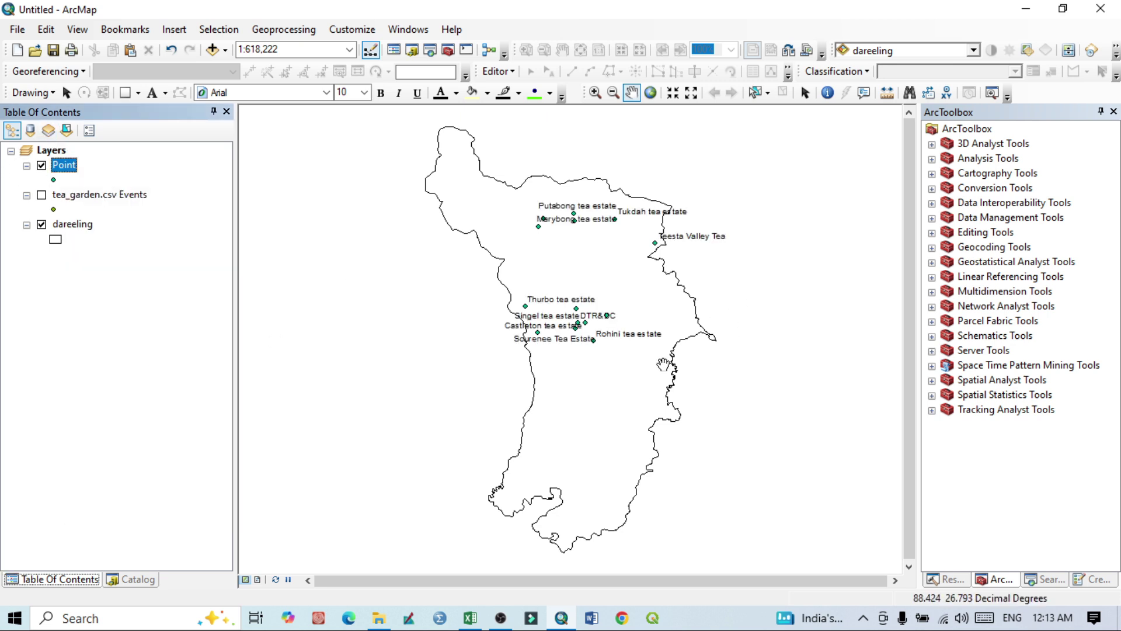
{"action": "scroll", "coordinate": [584, 251], "scroll_direction": "down", "scroll_amount": 2}
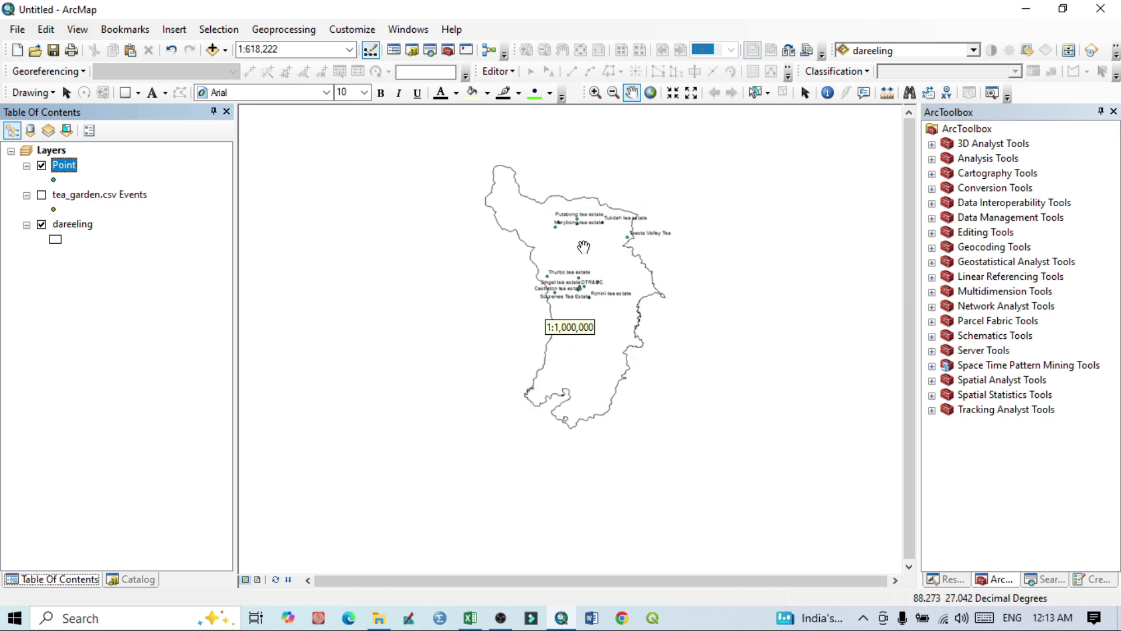
{"action": "scroll", "coordinate": [589, 275], "scroll_direction": "up", "scroll_amount": 2}
{"action": "scroll", "coordinate": [588, 275], "scroll_direction": "up", "scroll_amount": 1}
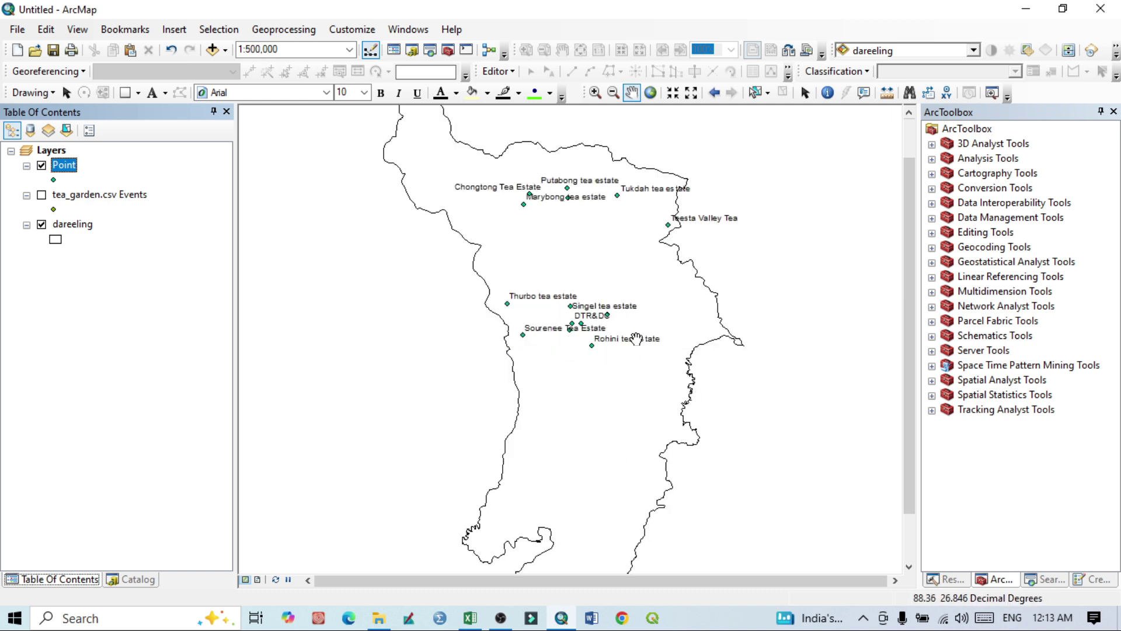
{"action": "scroll", "coordinate": [602, 337], "scroll_direction": "down", "scroll_amount": 1}
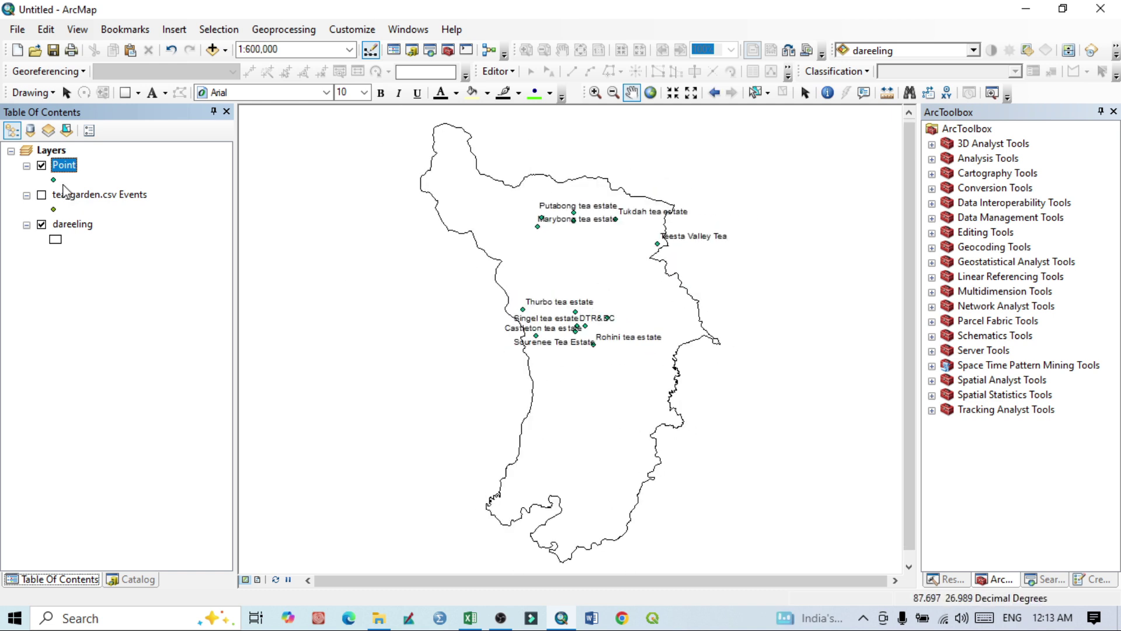
{"action": "left_click", "coordinate": [53, 182]}
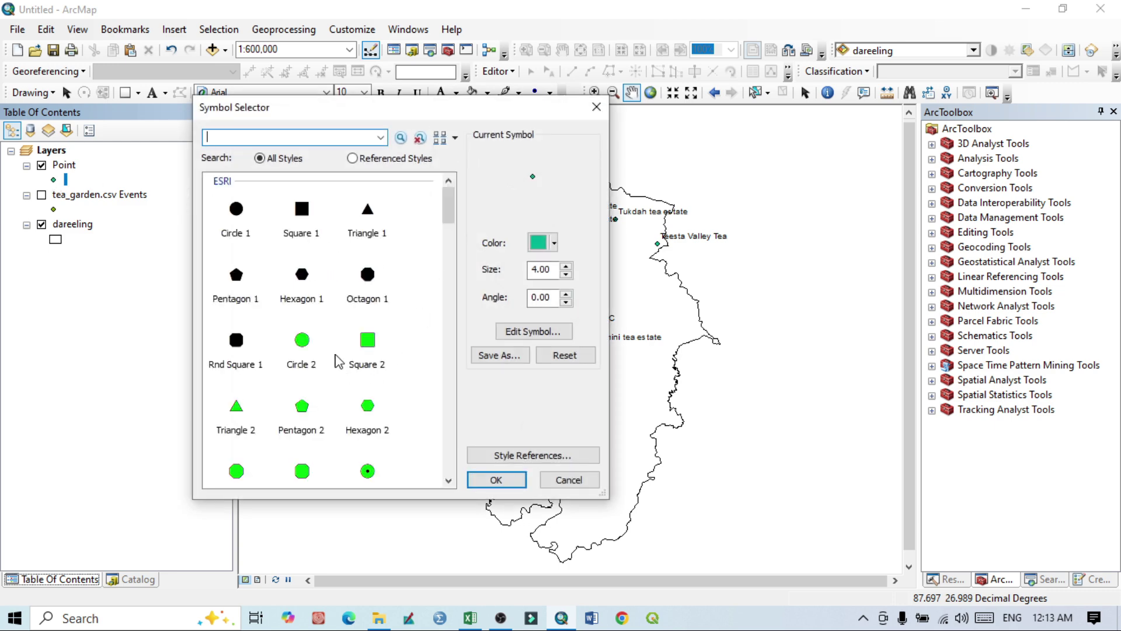
Step: Apply the green Circle 2 marker at size 18 to the tea-garden points
{"action": "left_click", "coordinate": [302, 345]}
{"action": "left_click", "coordinate": [496, 480]}
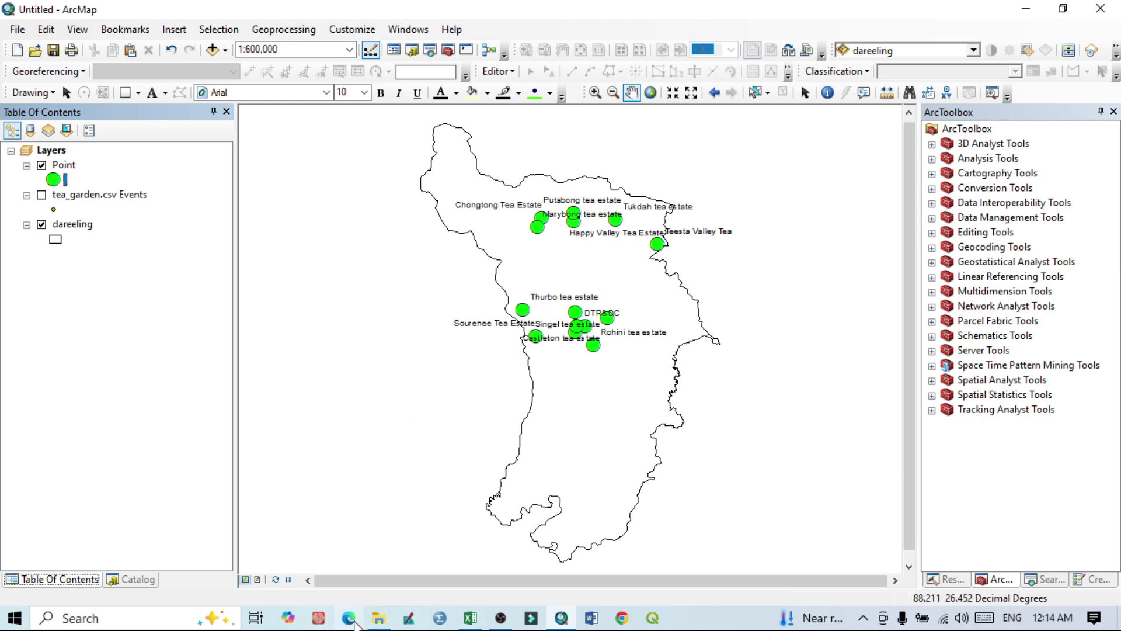
Step: Browse the Catalog down to the E:\Asit folder holding dareeling.shp, tea.mxd and tea_garden.csv
{"action": "left_click", "coordinate": [138, 580]}
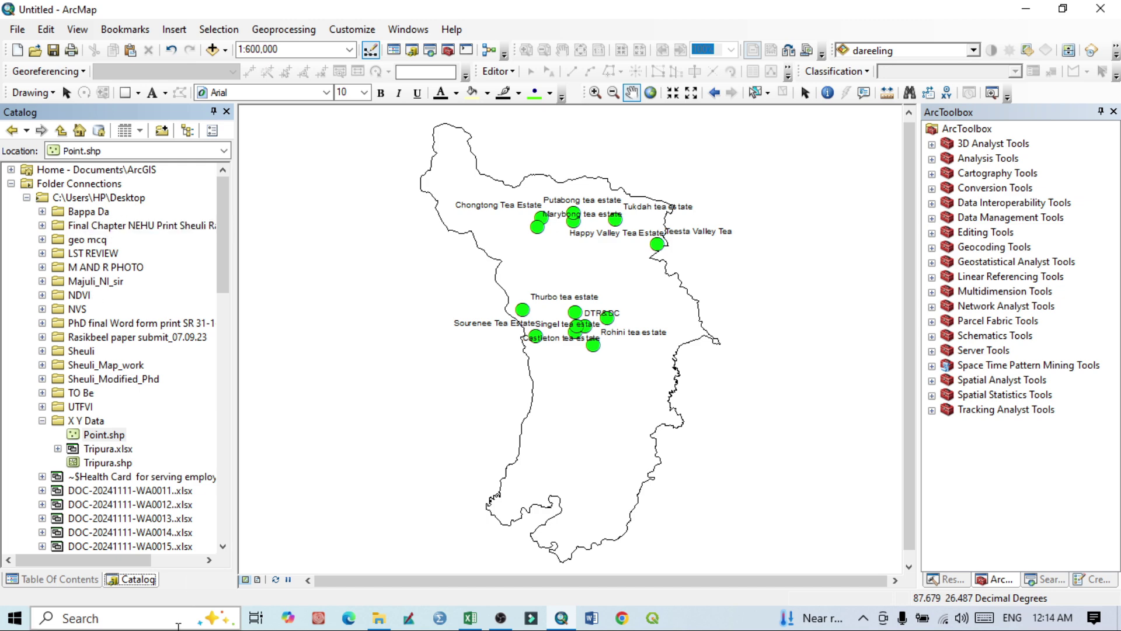
{"action": "scroll", "coordinate": [207, 472], "scroll_direction": "down", "scroll_amount": 5}
{"action": "scroll", "coordinate": [208, 471], "scroll_direction": "down", "scroll_amount": 7}
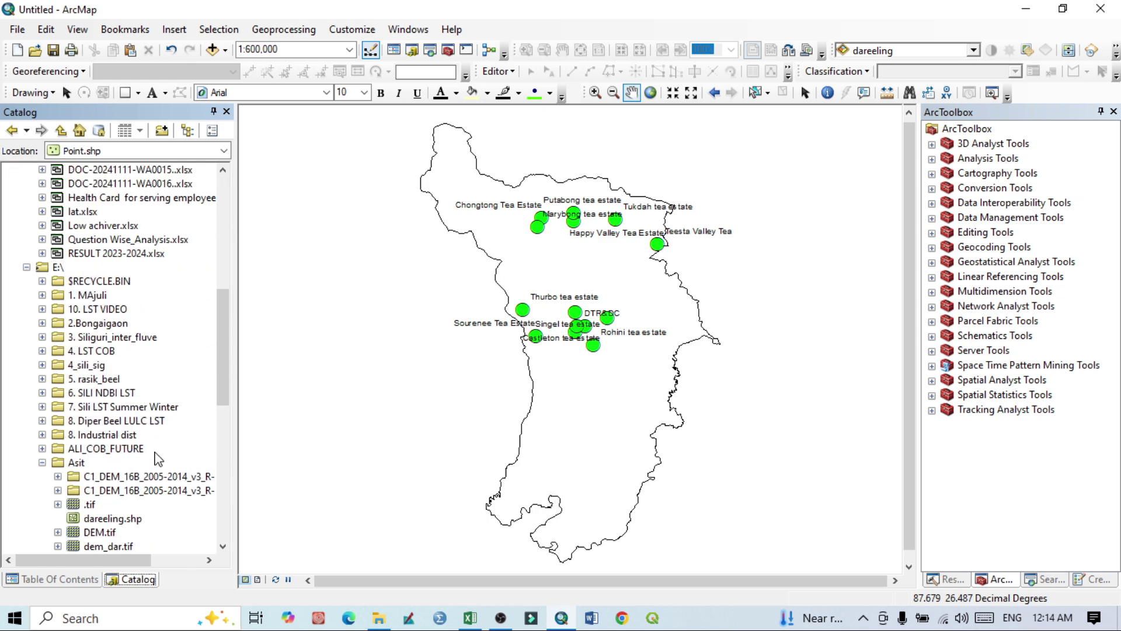
{"action": "scroll", "coordinate": [117, 546], "scroll_direction": "down", "scroll_amount": 3}
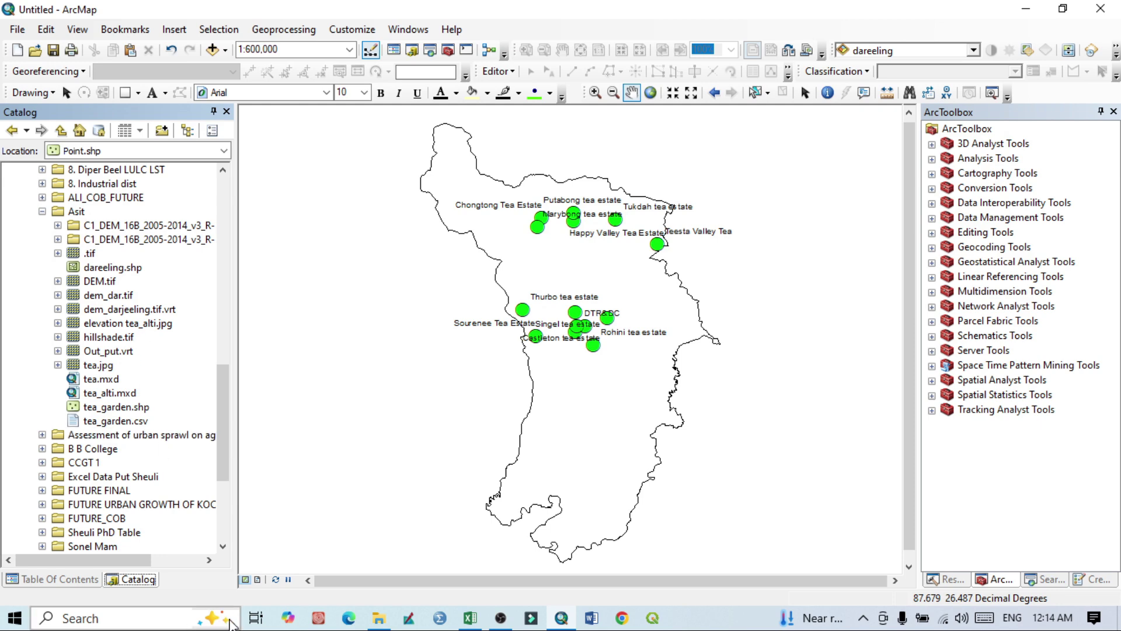
Step: Open elevation tea_alti.jpg from the Asit folder in Photos, then close the OneDrive backup notice
{"action": "left_click", "coordinate": [378, 620]}
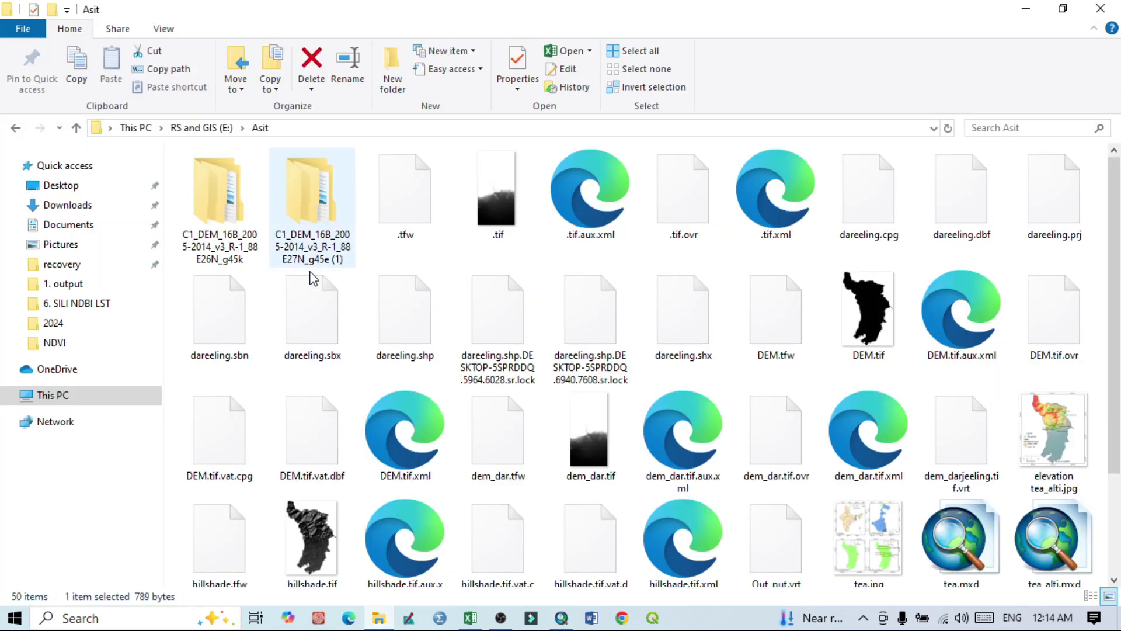
{"action": "scroll", "coordinate": [312, 275], "scroll_direction": "down", "scroll_amount": 2}
{"action": "left_click", "coordinate": [1075, 295]}
{"action": "double_click", "coordinate": [1074, 295]}
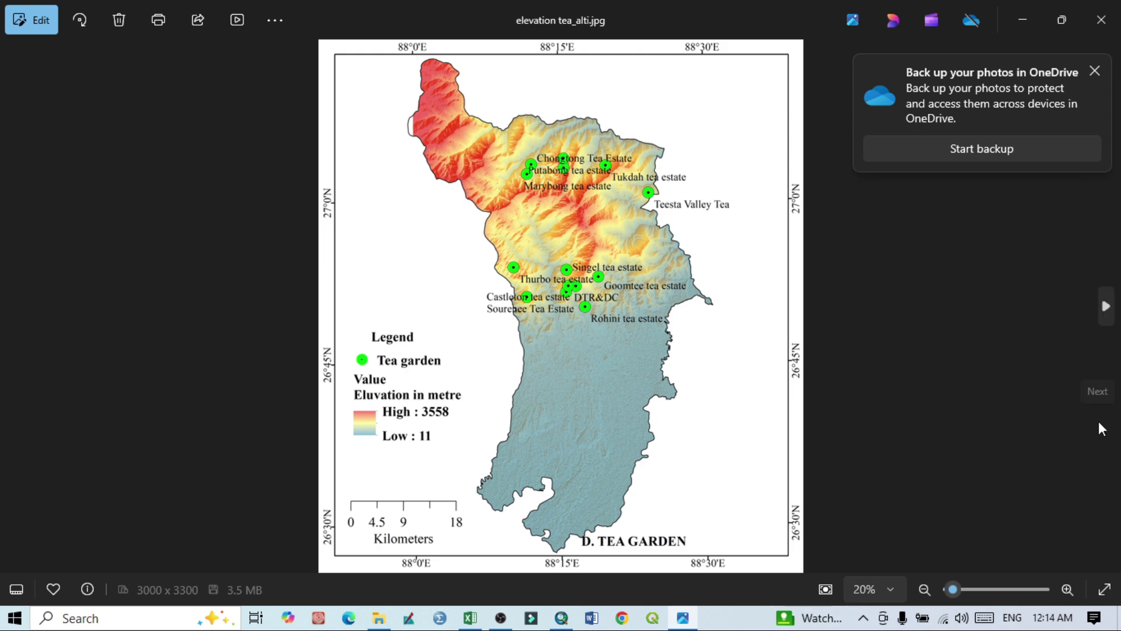
{"action": "left_click", "coordinate": [1094, 71]}
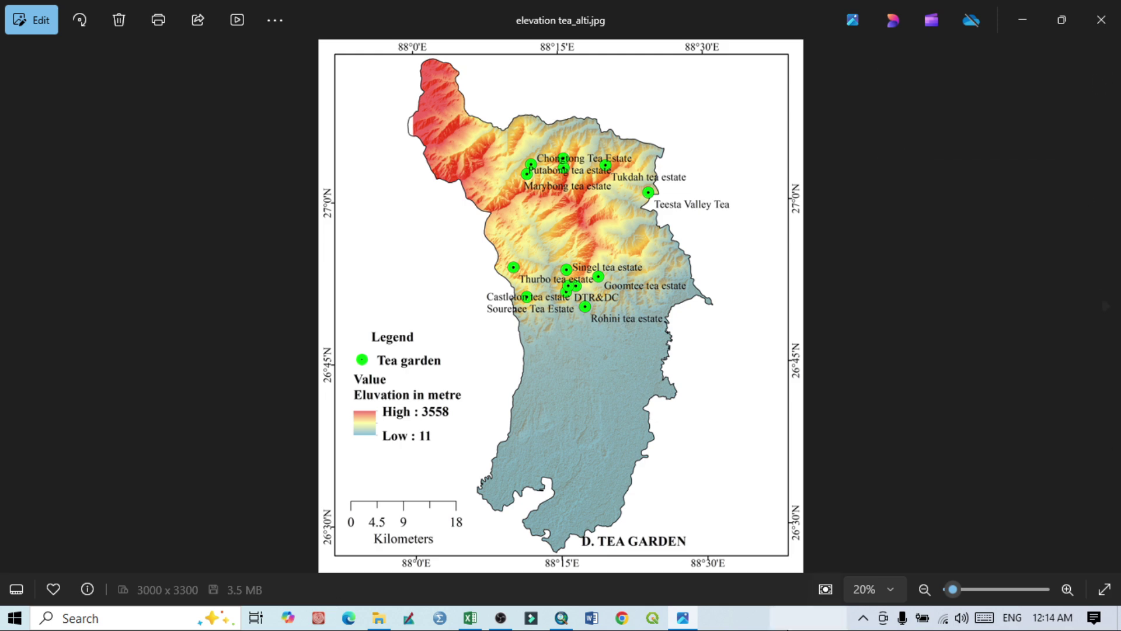